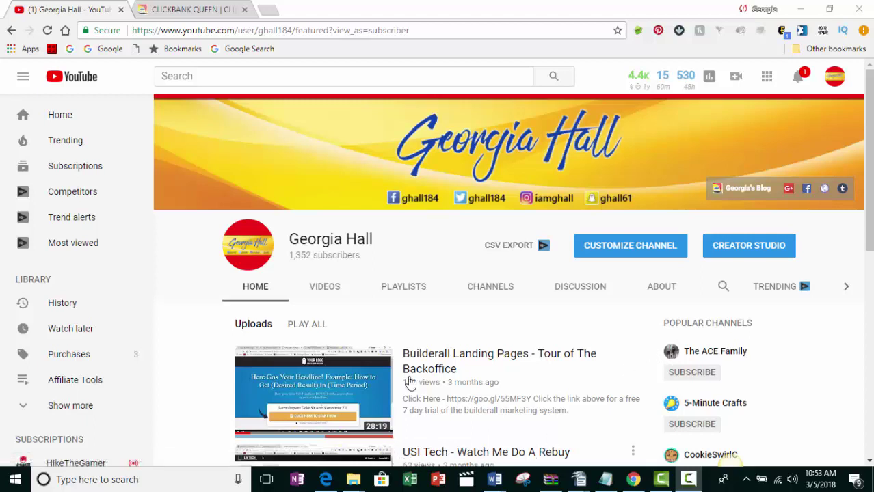
- View the ClickBank Queen blog, and open onlywire.com in a new browser tab
click(186, 10)
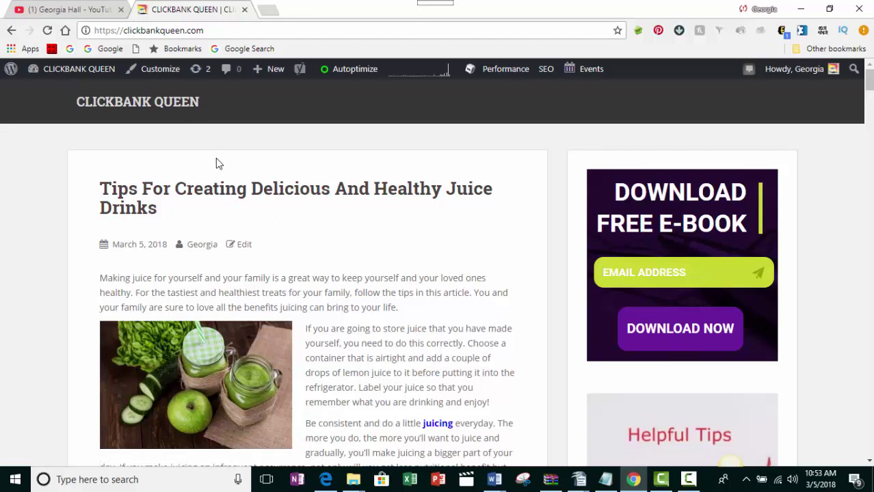
click(266, 15)
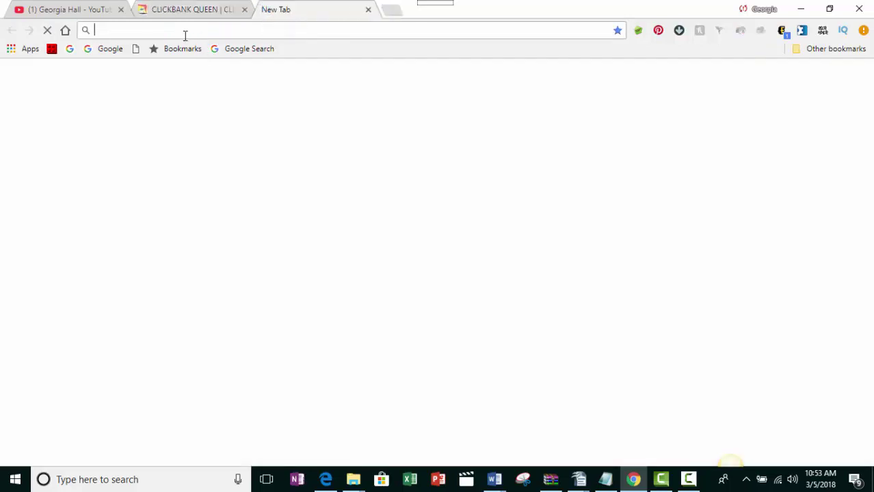
text(onk)
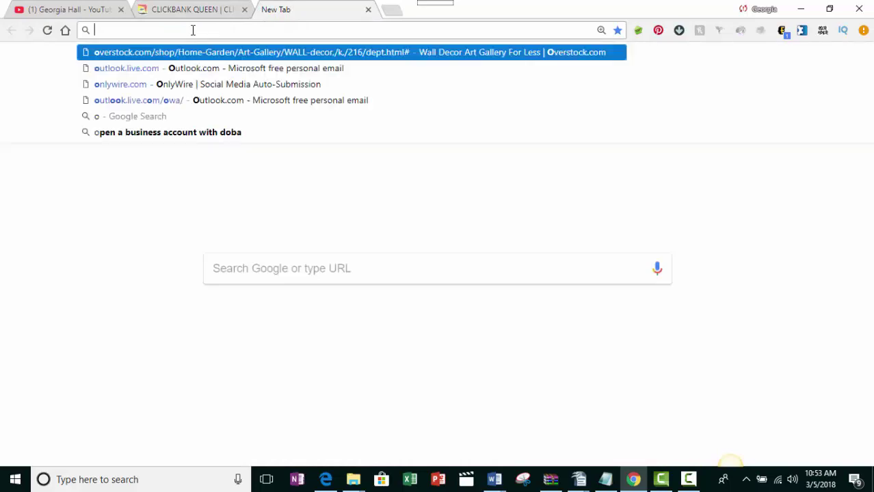
key(BackSpace)
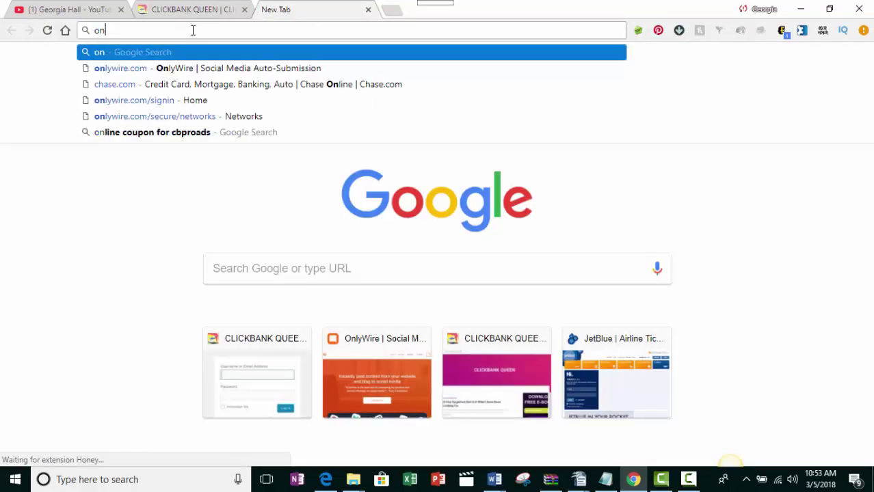
click(168, 71)
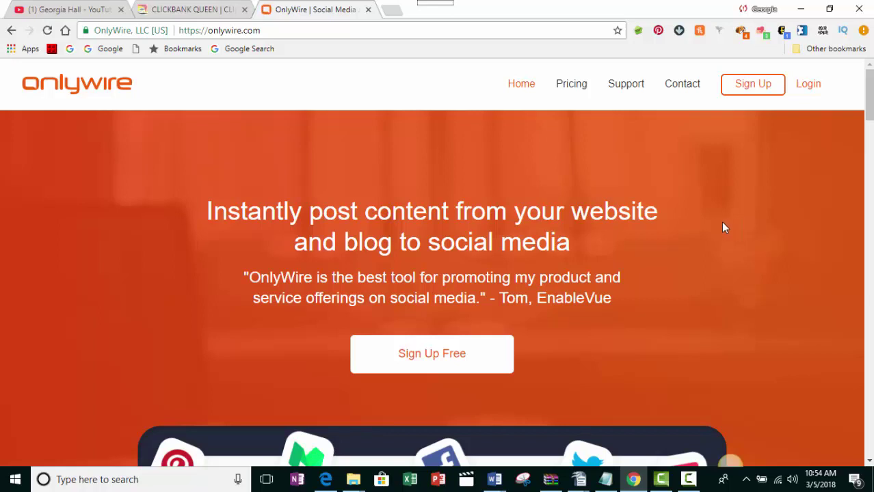
- Examine the OnlyWire homepage's benefits, supported social networks and website setup sections
scroll(721, 242, down, 3)
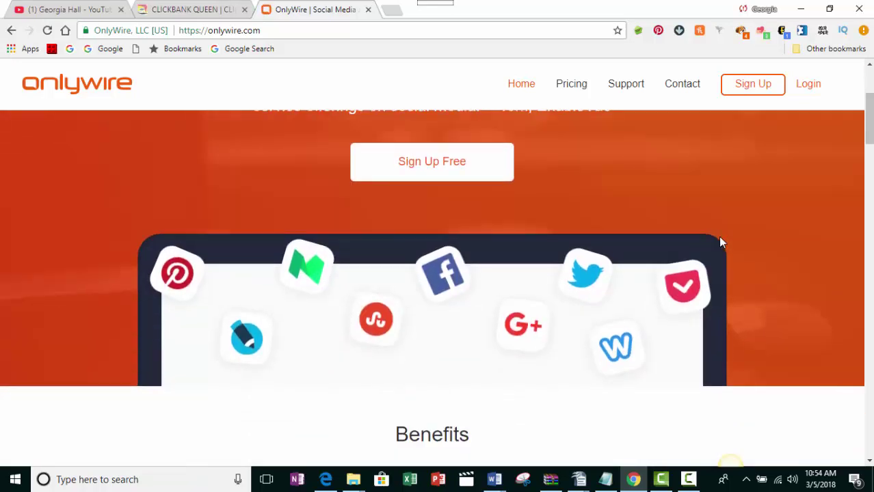
scroll(721, 242, down, 3)
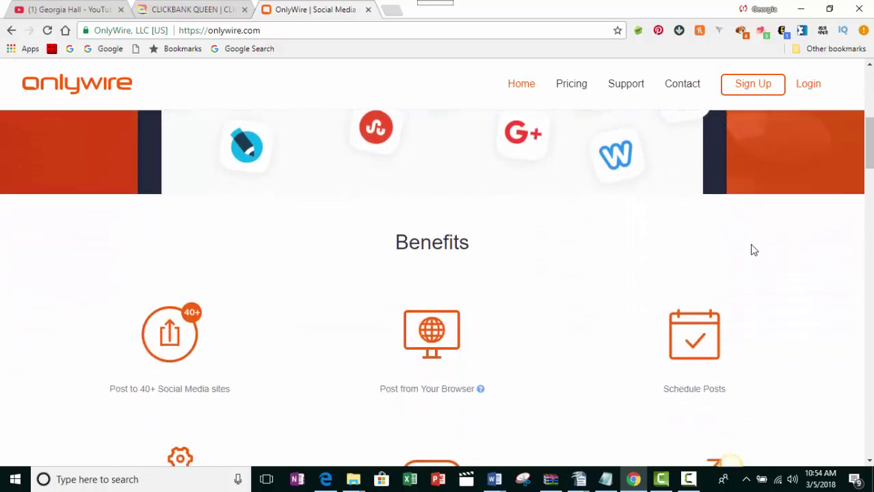
scroll(753, 250, down, 7)
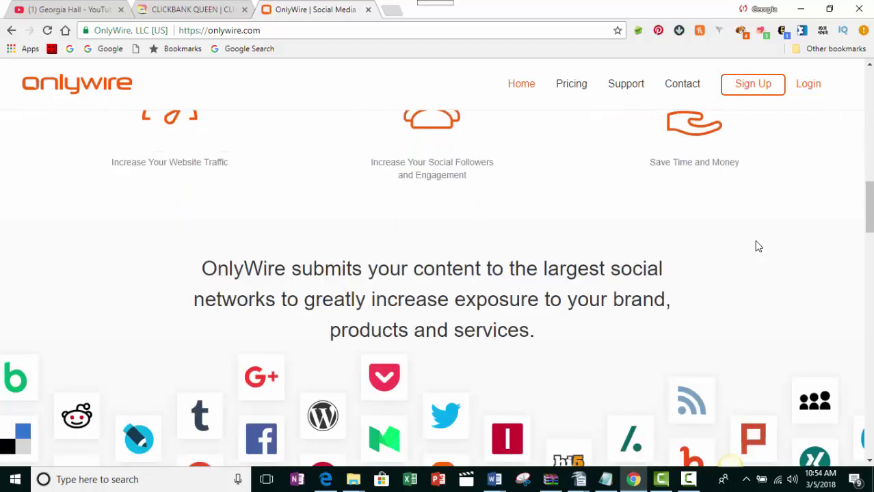
scroll(758, 246, down, 7)
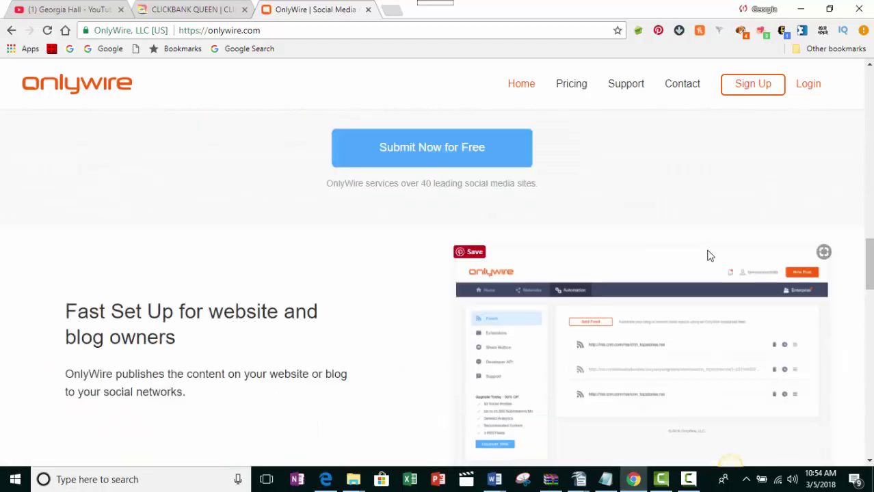
scroll(709, 255, up, 5)
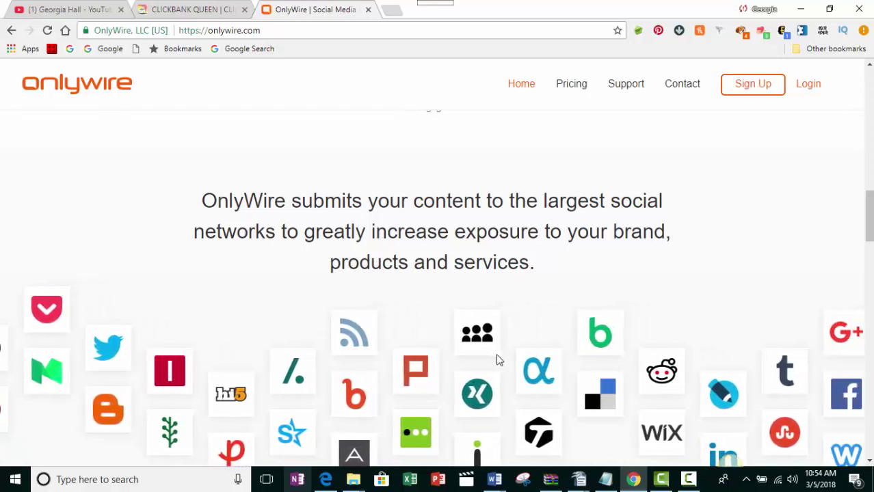
scroll(497, 360, up, 2)
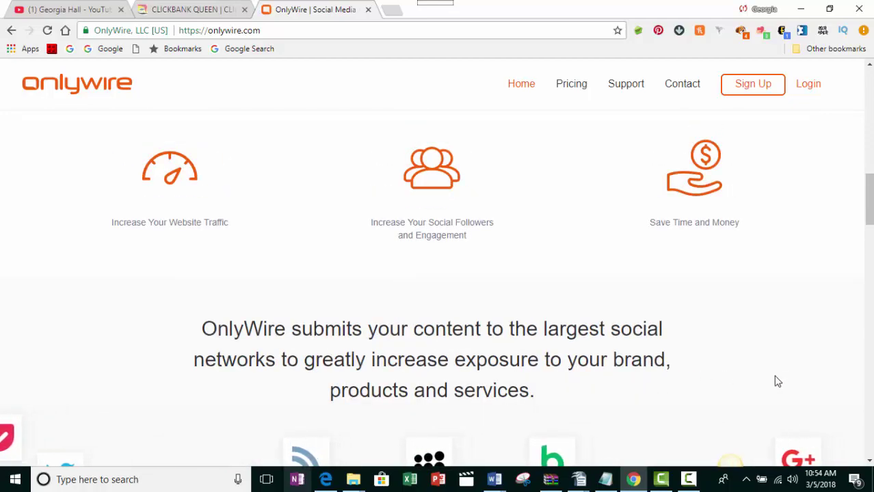
scroll(778, 382, up, 4)
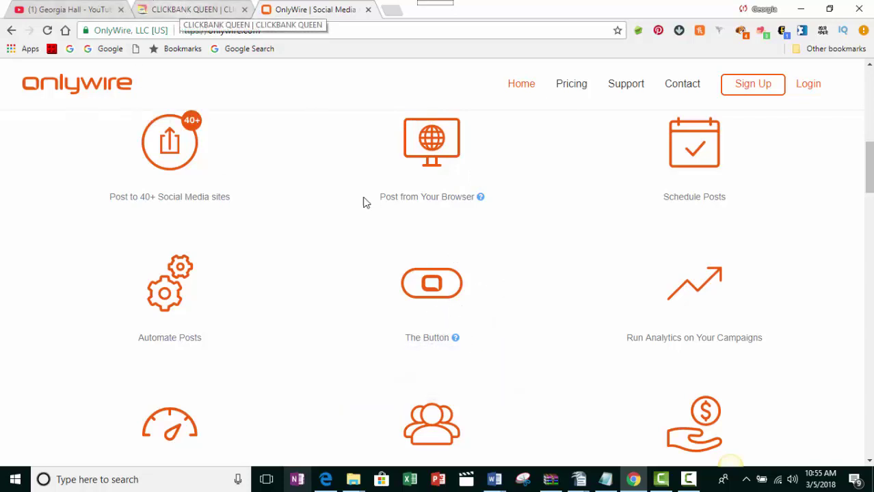
- Look through the posts on the ClickBank Queen blog, and return to review OnlyWire's listed benefits
click(175, 11)
scroll(301, 201, down, 10)
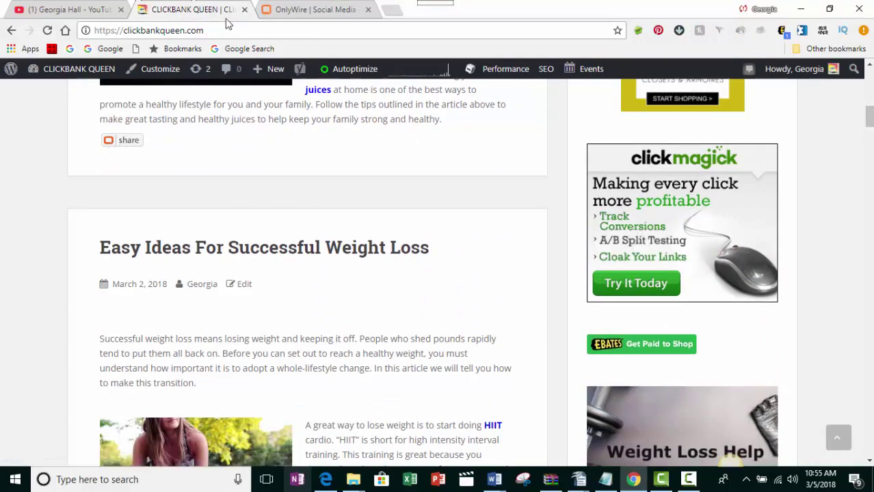
click(296, 11)
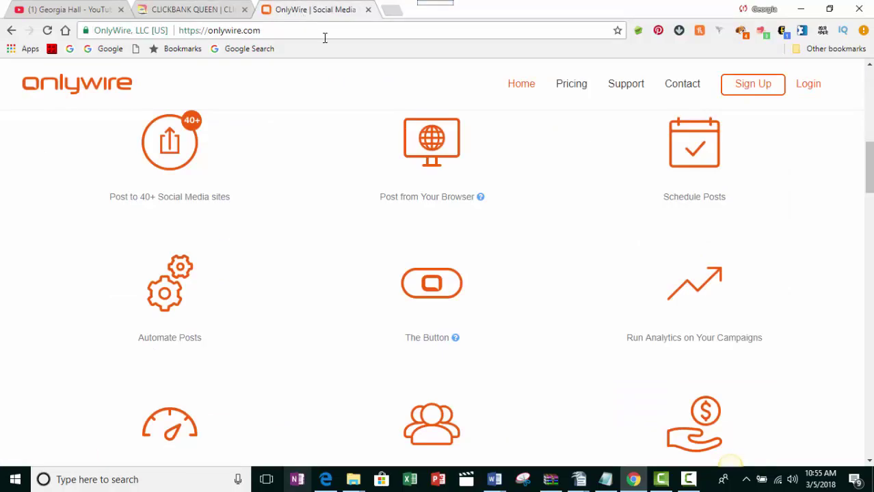
scroll(502, 322, down, 1)
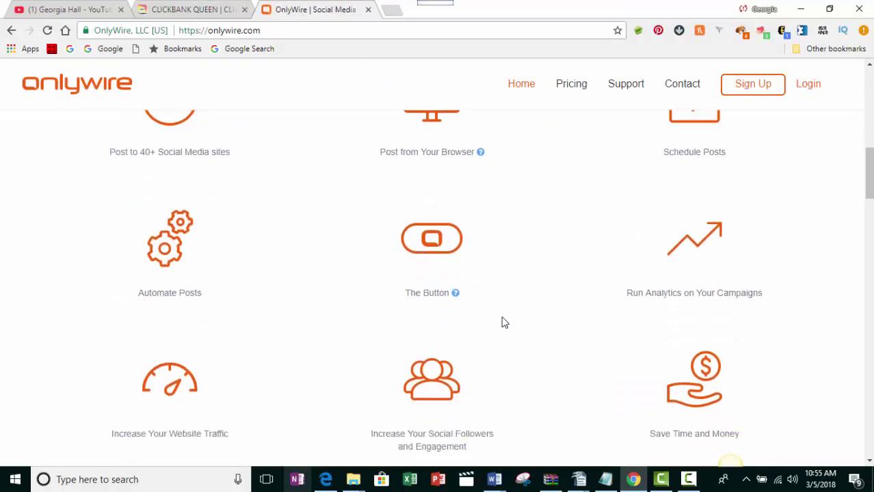
scroll(501, 322, down, 2)
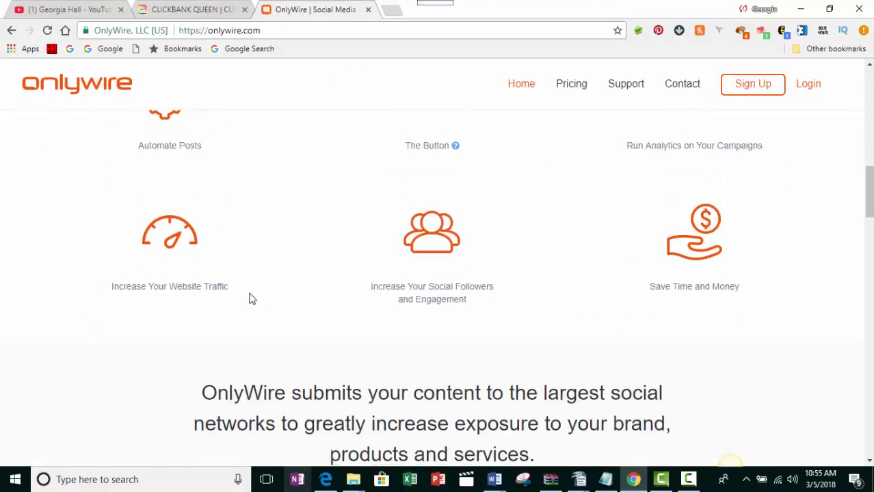
scroll(260, 295, down, 1)
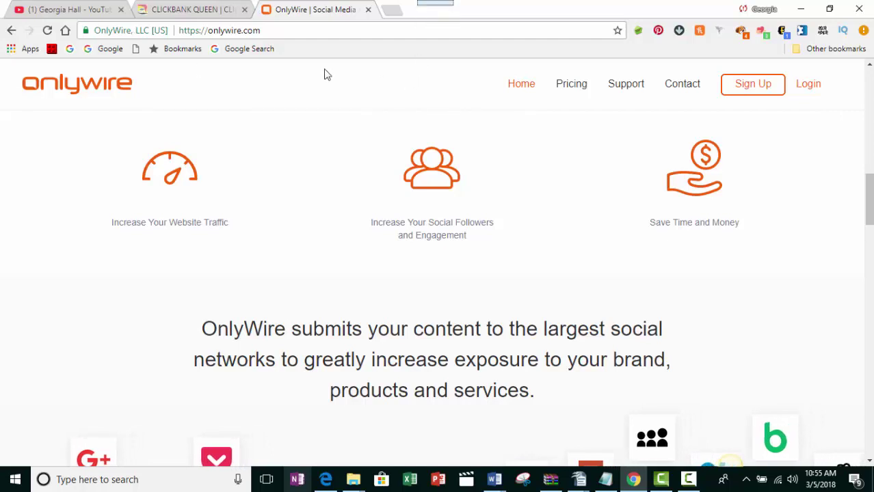
- Open pingomatic.com in a new browser tab
click(393, 13)
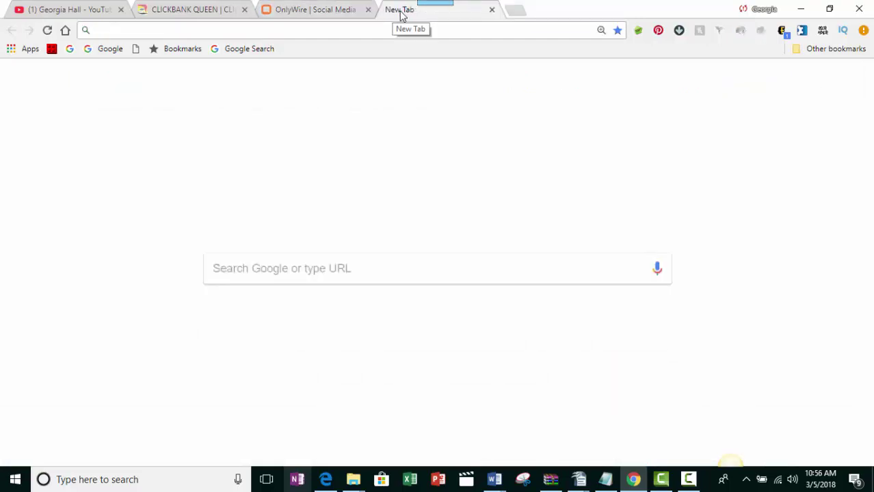
text(pingomatic.com)
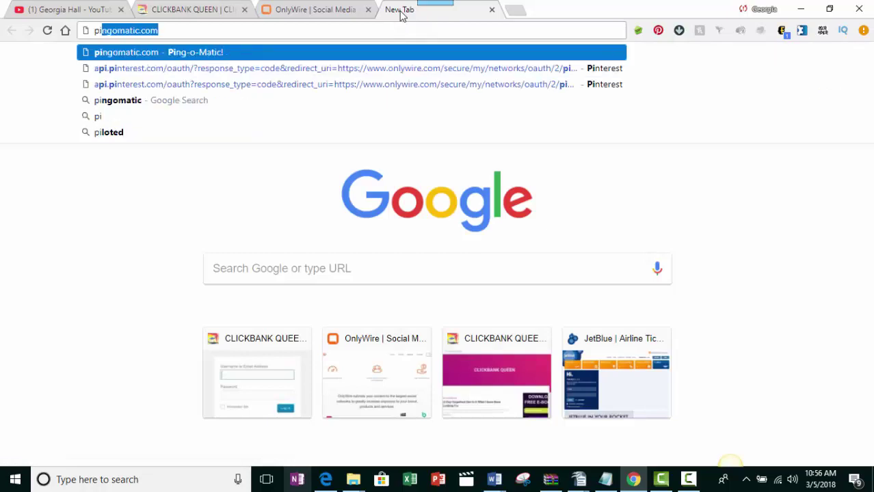
click(149, 58)
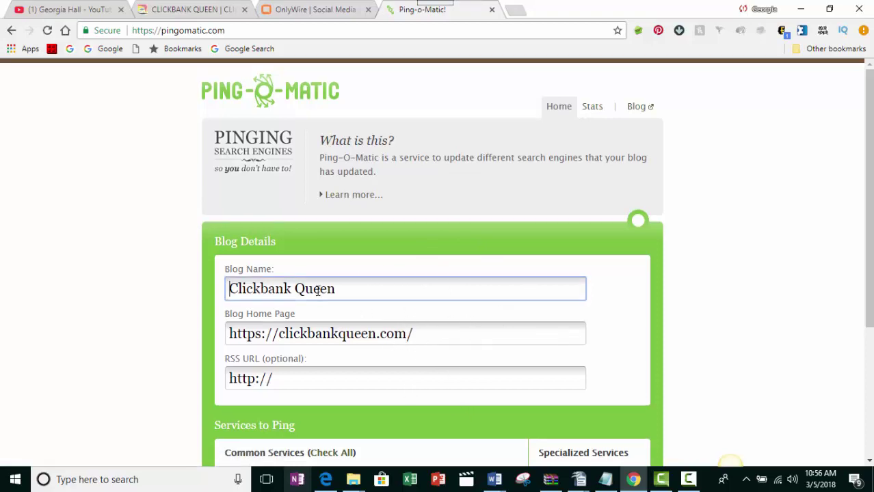
- Clear all the common and specialized services to ping
scroll(187, 168, down, 2)
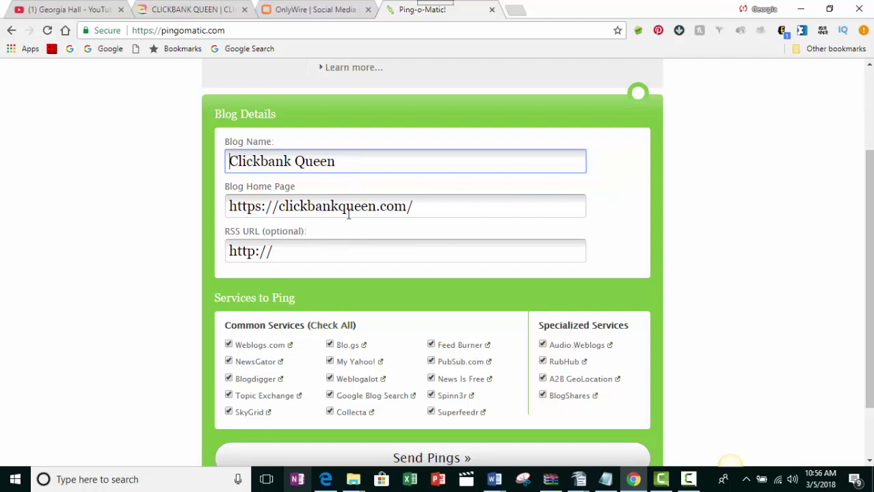
scroll(429, 283, down, 2)
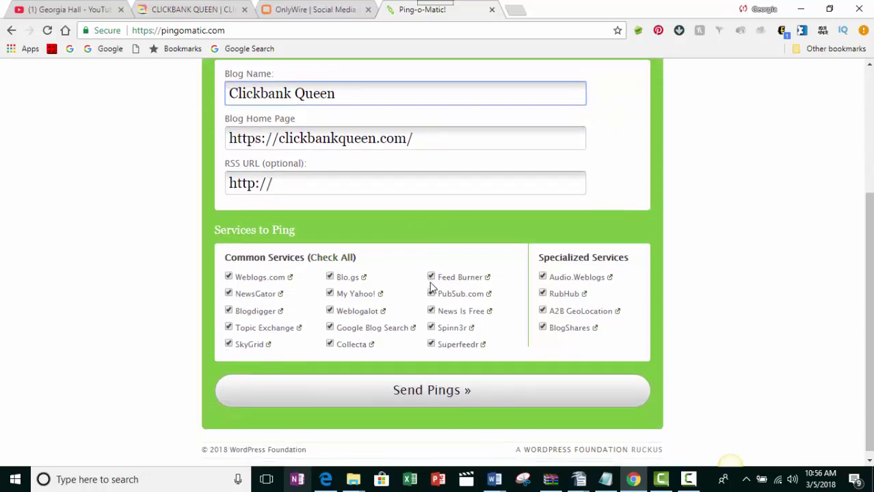
click(328, 253)
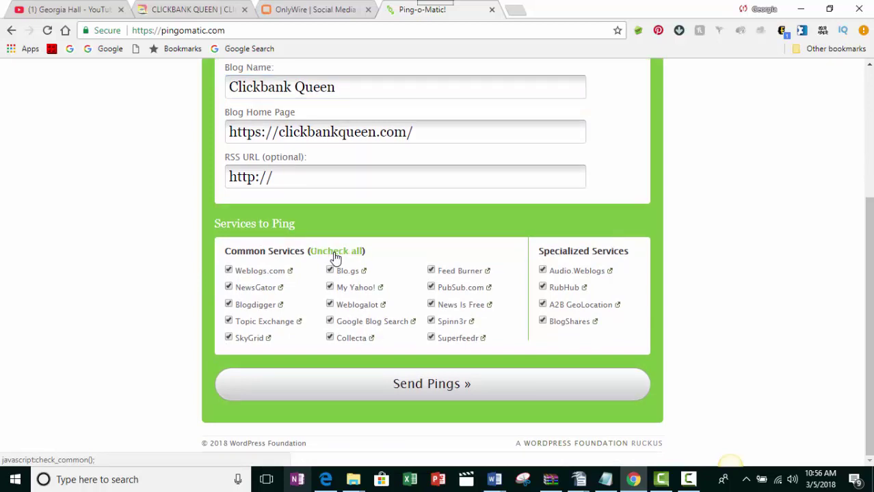
click(335, 252)
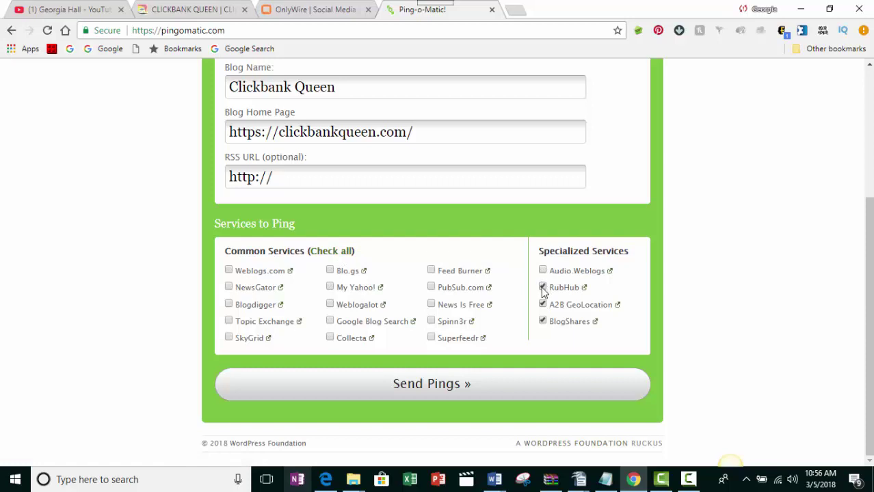
click(542, 288)
- Select all common services plus Audio.Weblogs, RubHub, A2B GeoLocation and BlogShares, and send the pings for the Clickbank Queen blog
click(331, 254)
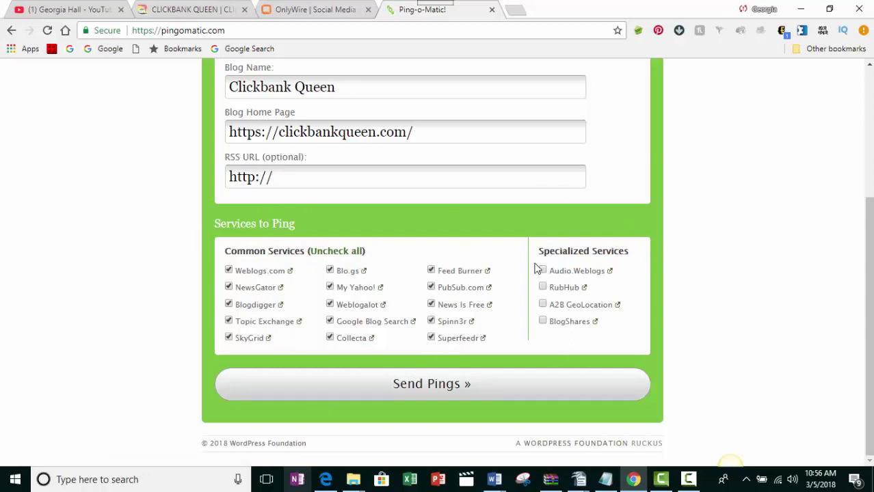
click(543, 288)
click(542, 305)
click(543, 322)
click(431, 389)
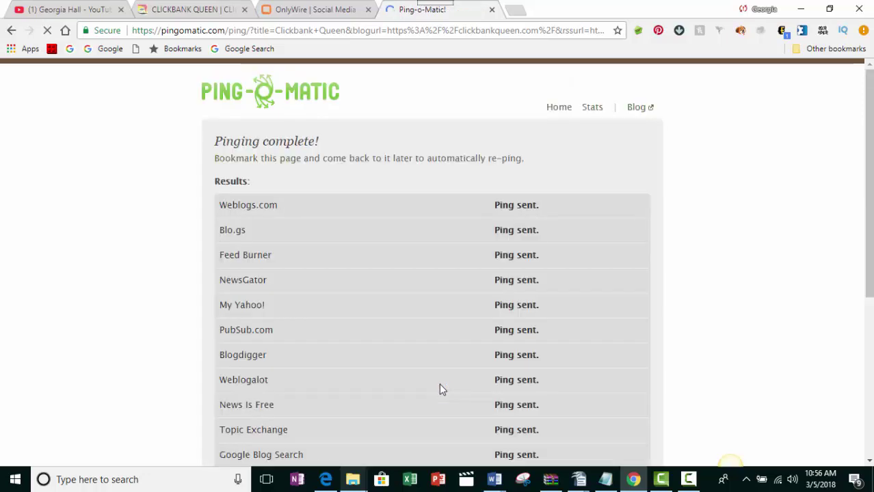
- Review the ping results for each service and close the Ping-o-Matic page
scroll(575, 214, down, 1)
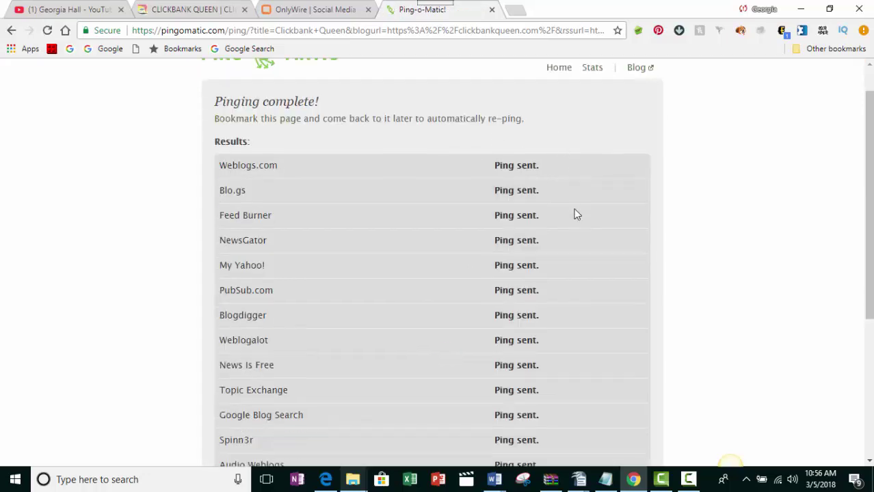
scroll(577, 215, down, 4)
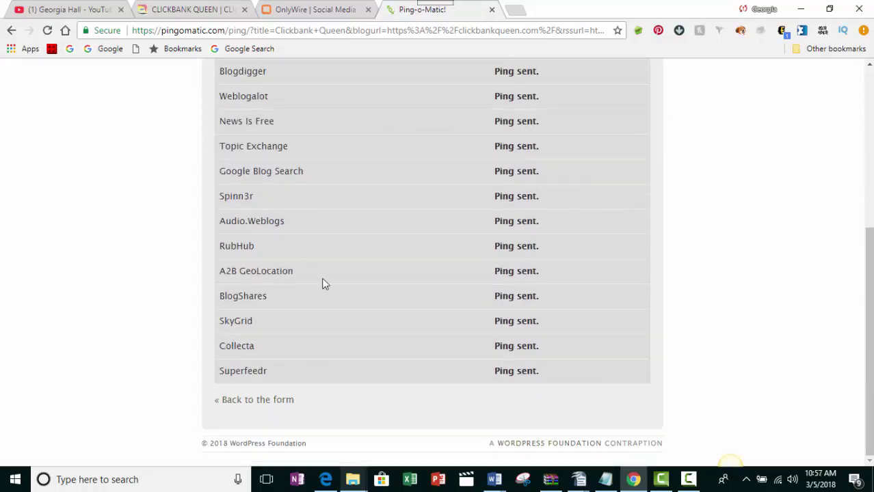
scroll(406, 345, up, 5)
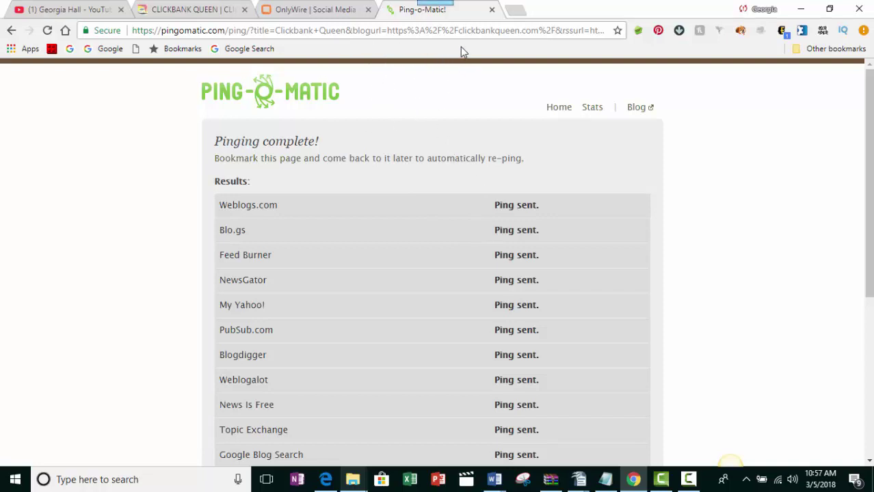
click(492, 10)
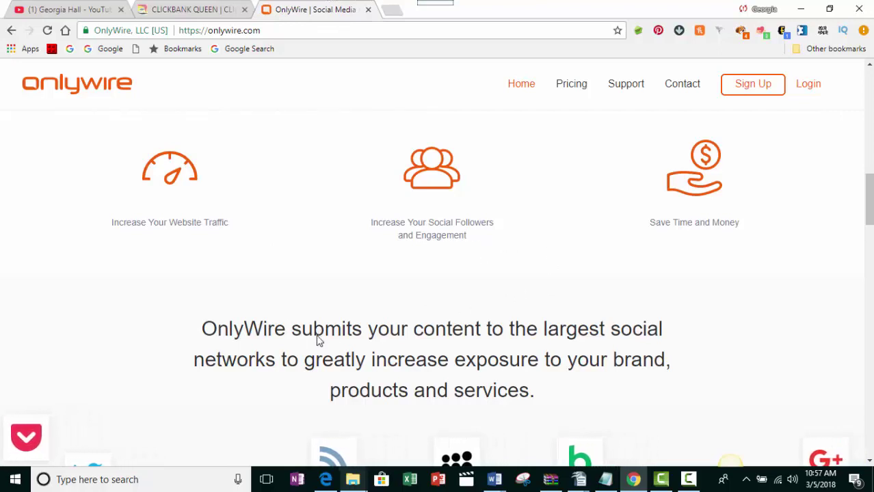
- Log in to the OnlyWire account from its homepage
scroll(322, 339, up, 1)
scroll(322, 340, up, 3)
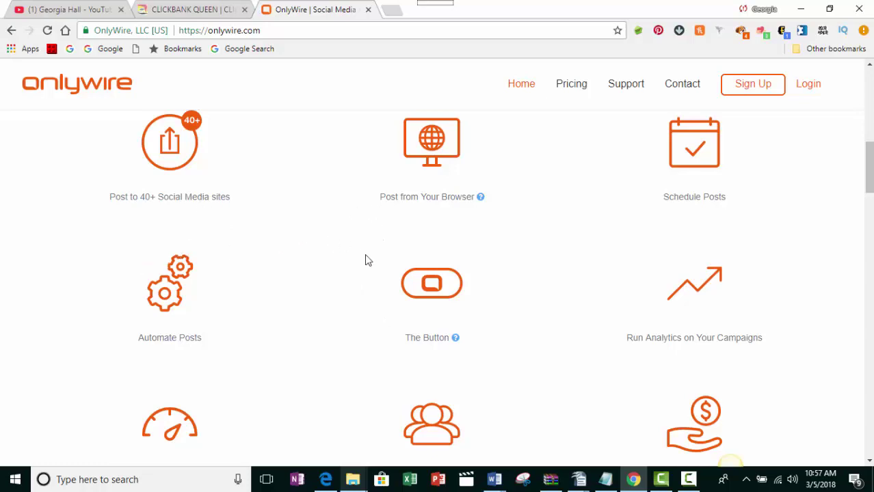
click(808, 84)
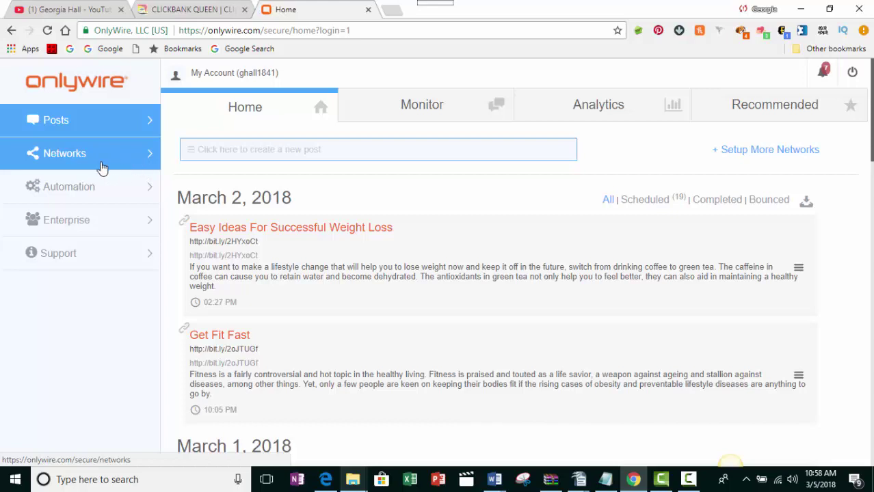
- Open OnlyWire's Networks page and inspect the LinkedIn entry in the list of networks
click(48, 157)
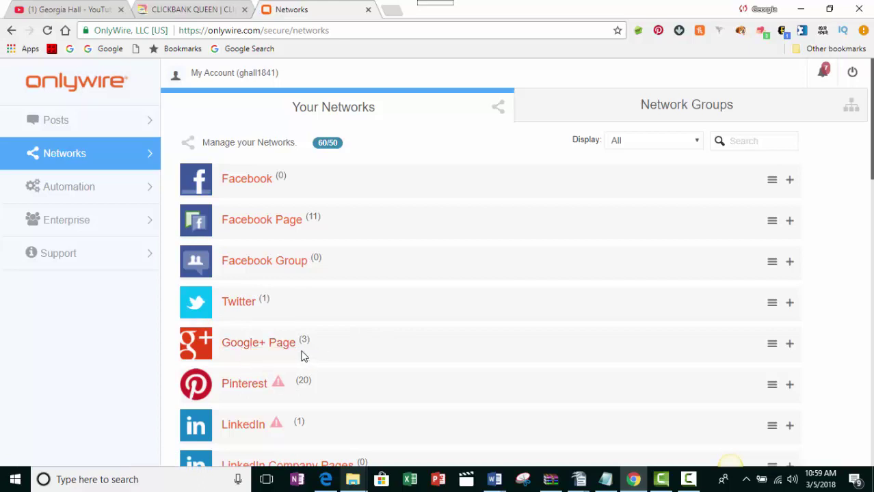
scroll(316, 369, down, 3)
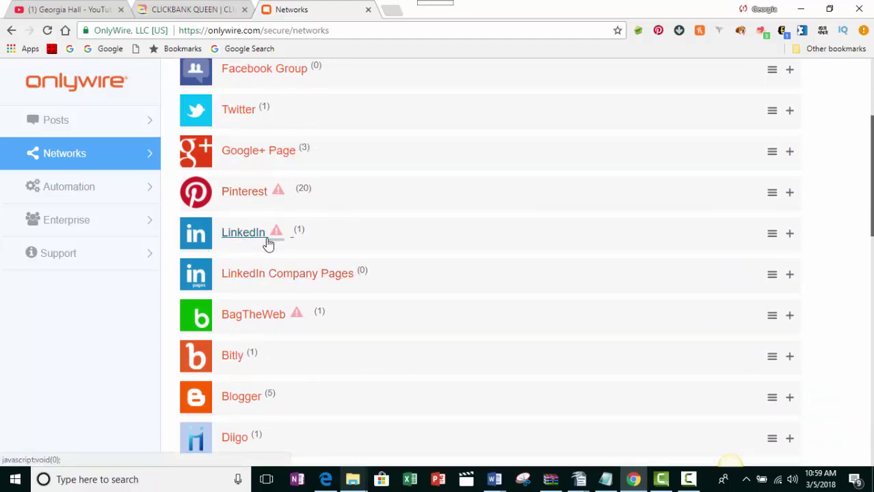
mouse_move(277, 242)
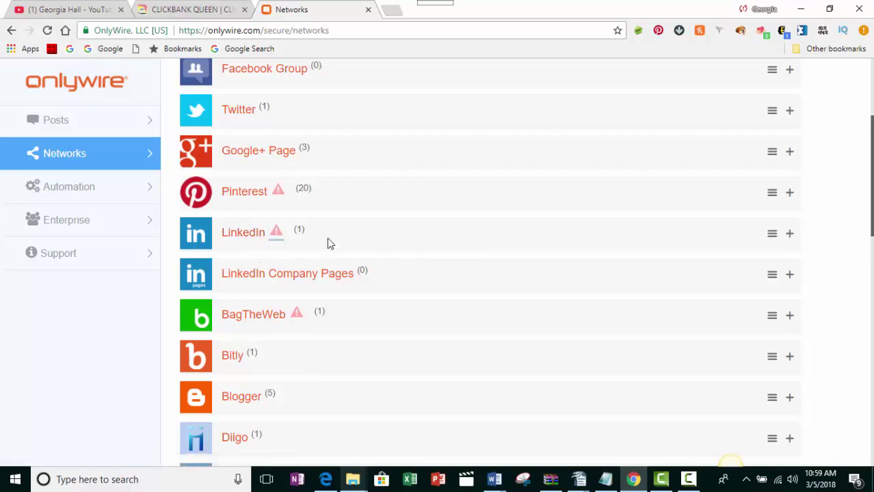
- Examine the networks with warning marks, check Hi5's warning, and try to add another Hi5 account
scroll(288, 282, down, 2)
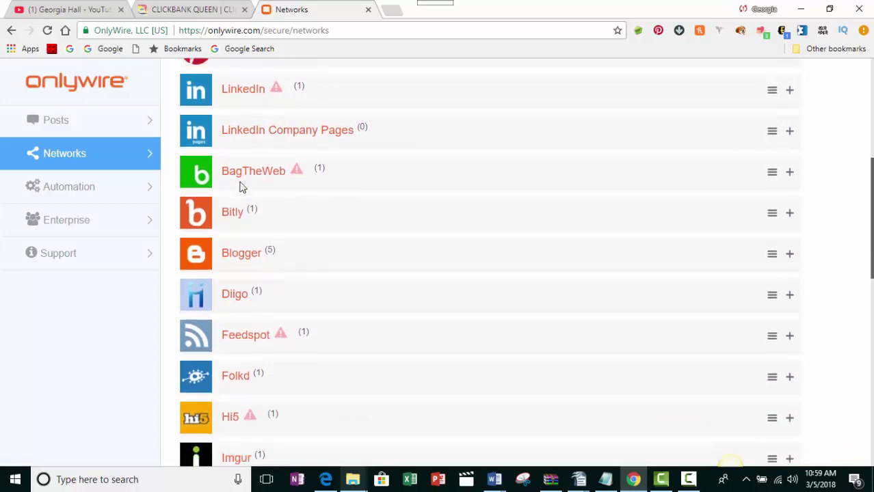
scroll(241, 186, up, 1)
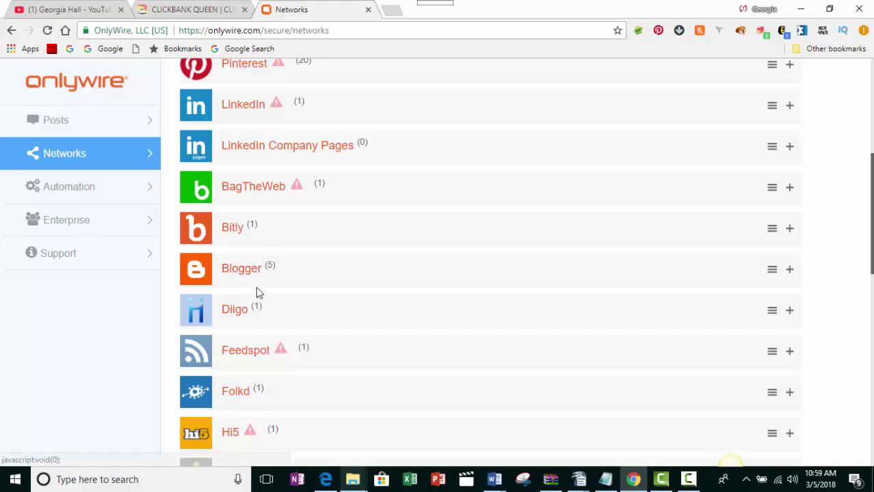
scroll(354, 372, up, 1)
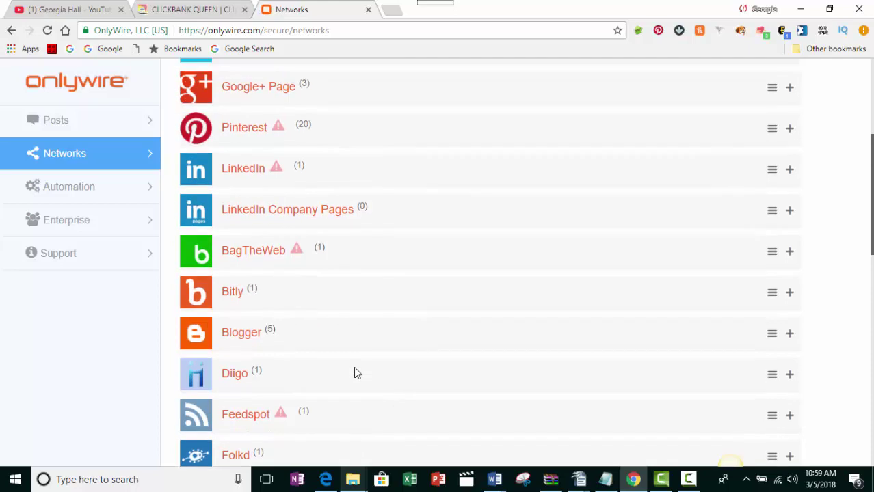
scroll(301, 281, down, 3)
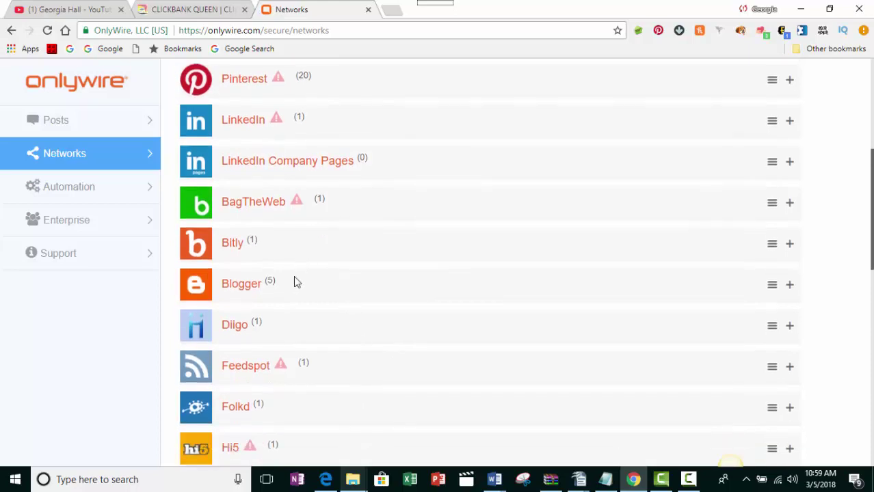
scroll(265, 259, down, 3)
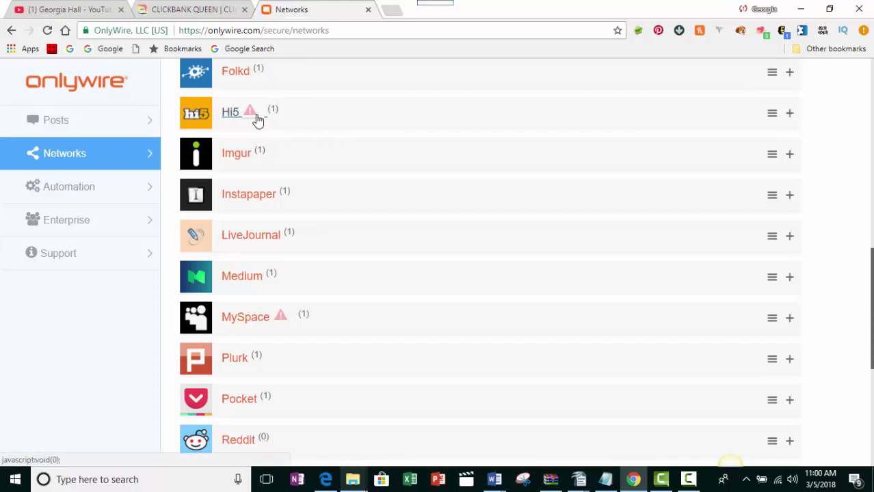
mouse_move(251, 115)
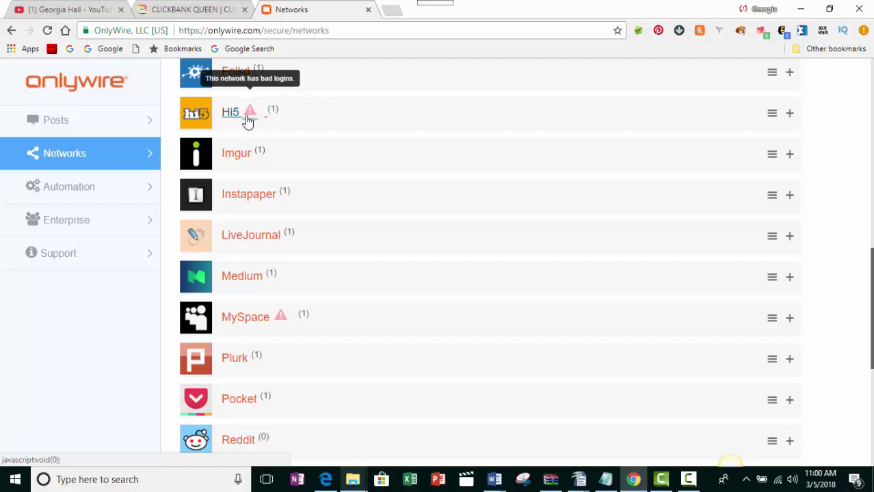
scroll(246, 120, up, 1)
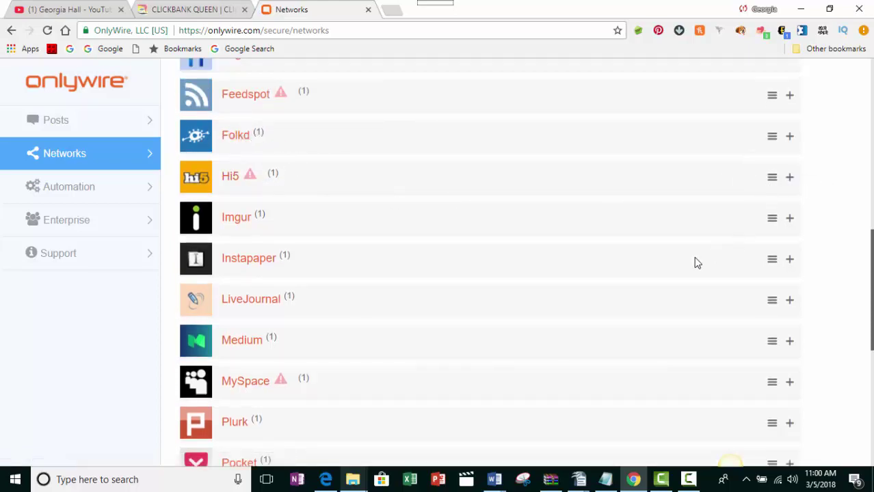
click(791, 179)
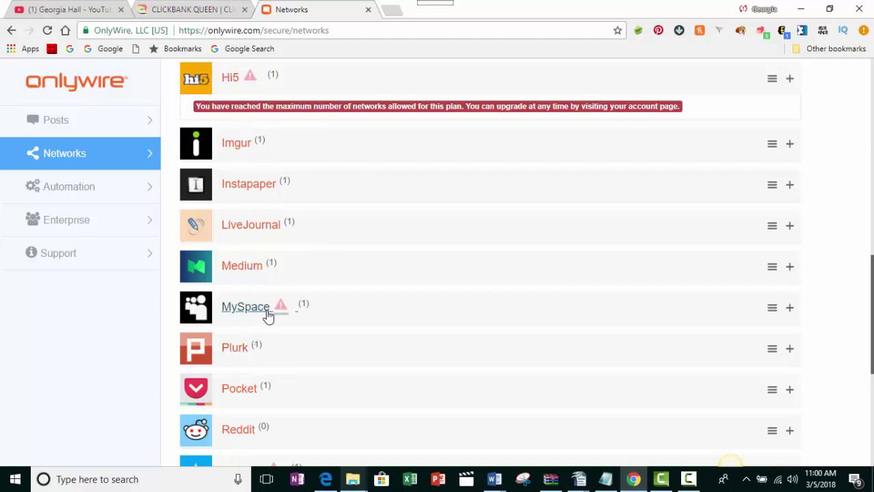
- Check MySpace's warning and review the connected networks from Facebook through Xing for further warning marks
mouse_move(281, 315)
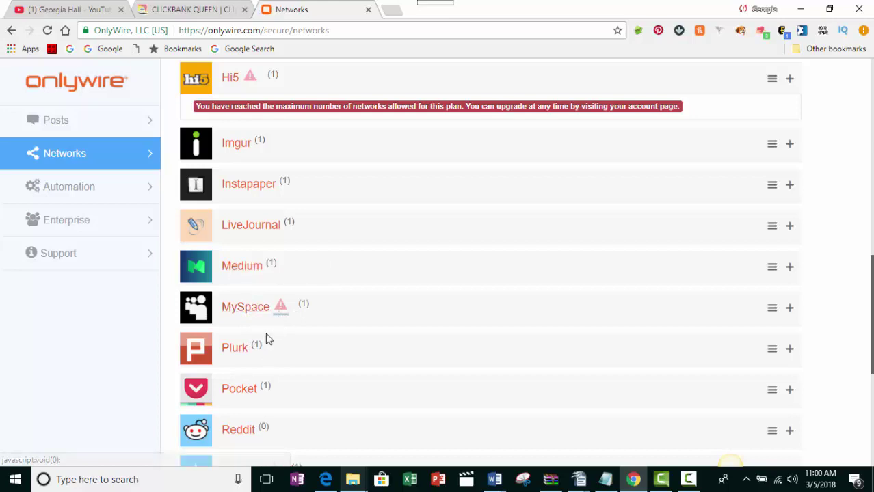
scroll(254, 258, down, 2)
scroll(258, 260, down, 1)
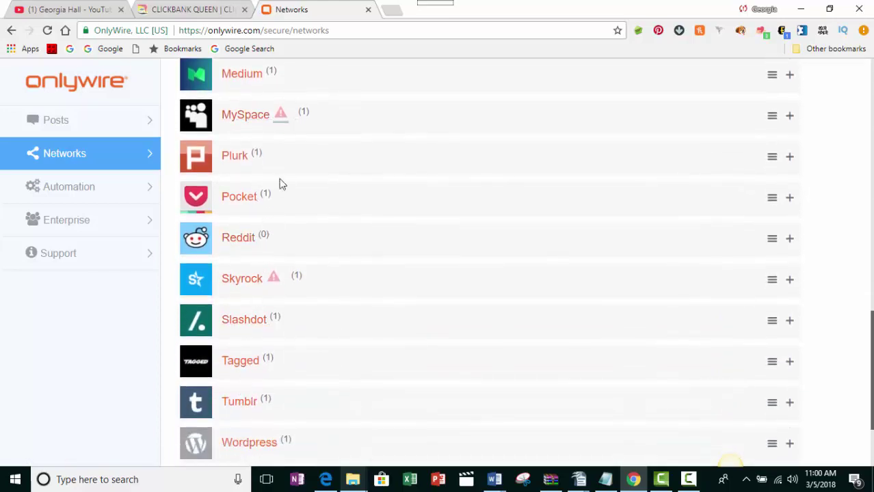
scroll(279, 257, down, 2)
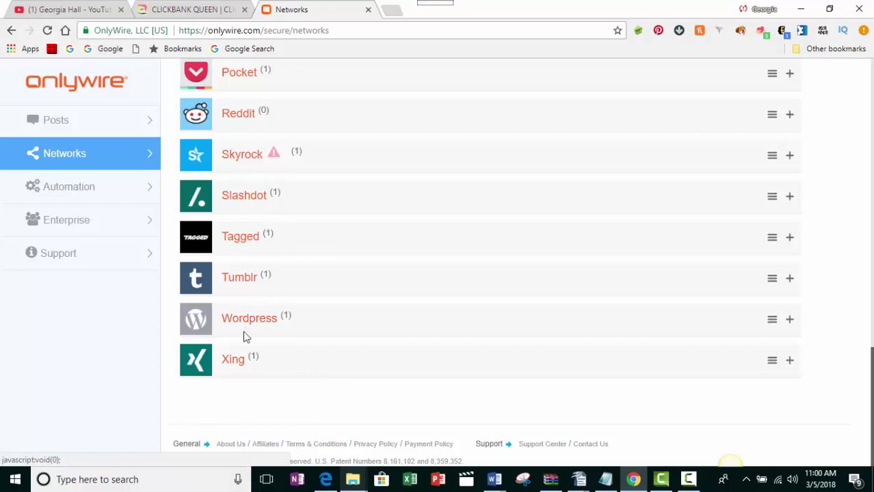
scroll(253, 335, up, 6)
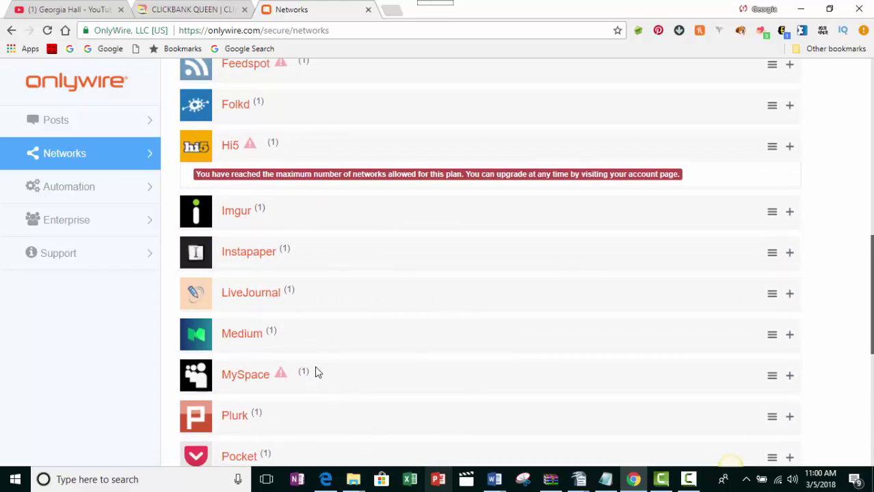
scroll(315, 361, up, 7)
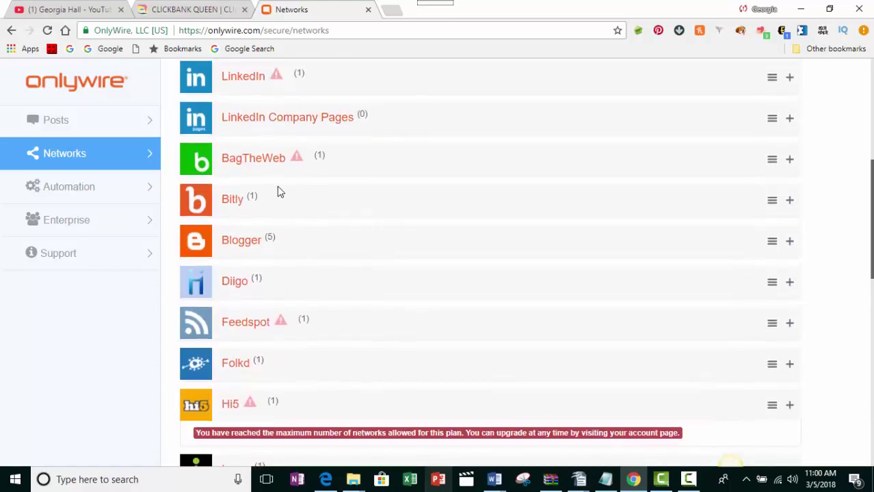
scroll(276, 188, up, 3)
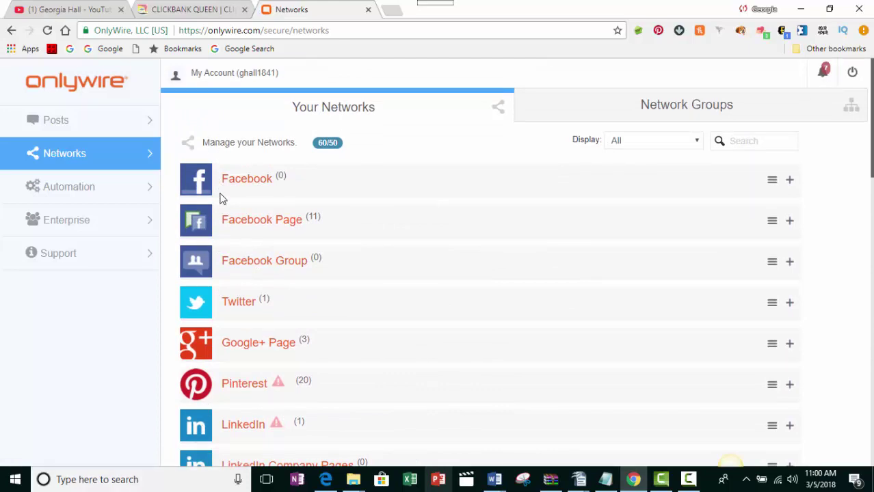
scroll(219, 201, down, 3)
scroll(215, 210, down, 2)
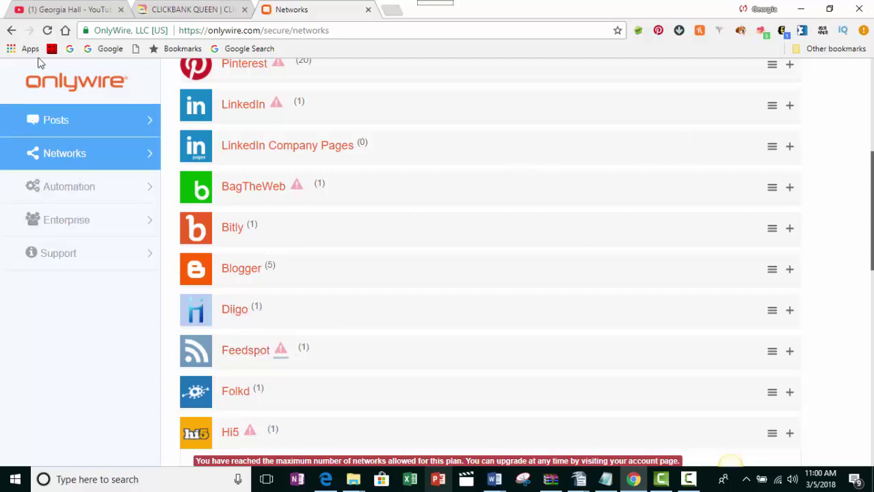
- Open OnlyWire's Posts page and copy the web address of the blog post "Tips For Creating Delicious And Healthy Juice Drinks"
click(48, 124)
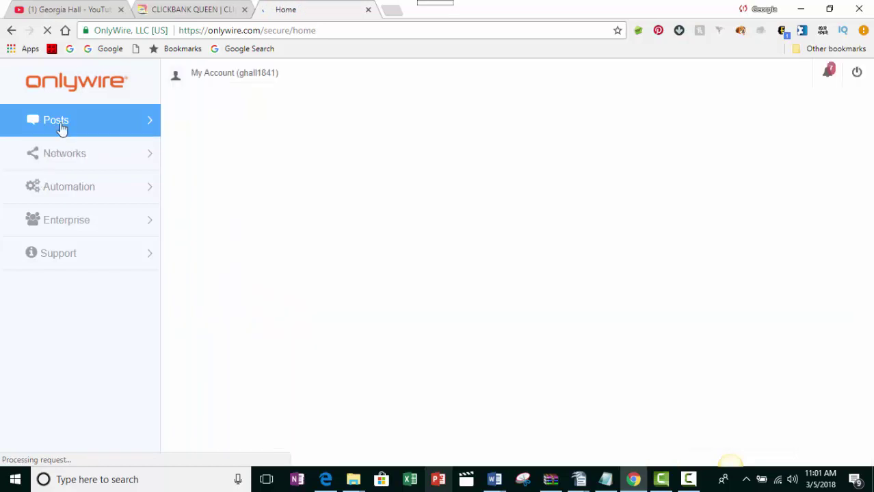
click(189, 15)
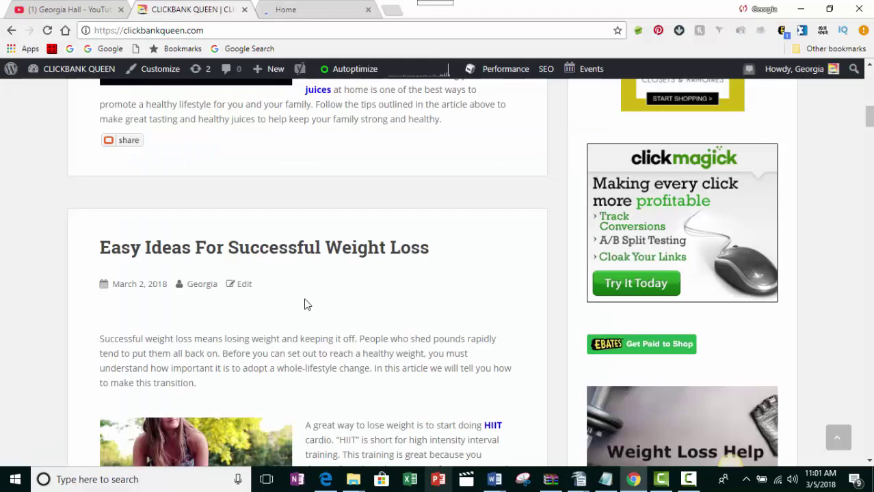
scroll(300, 303, up, 15)
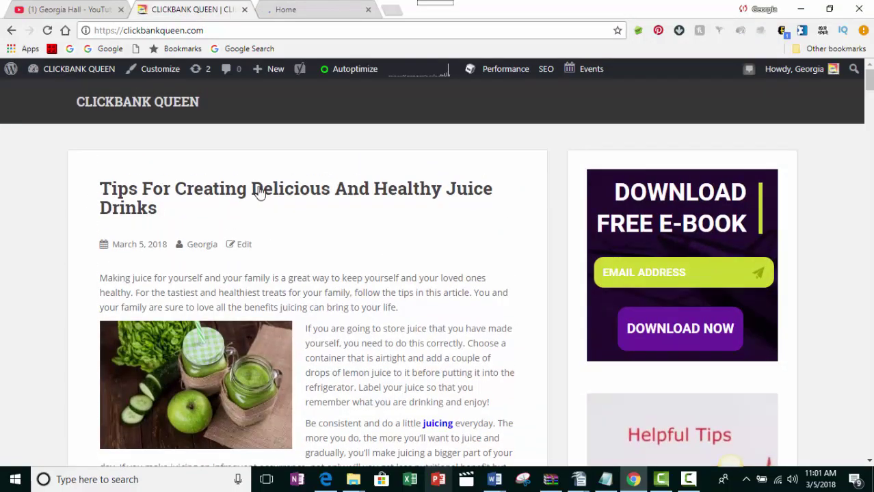
click(249, 194)
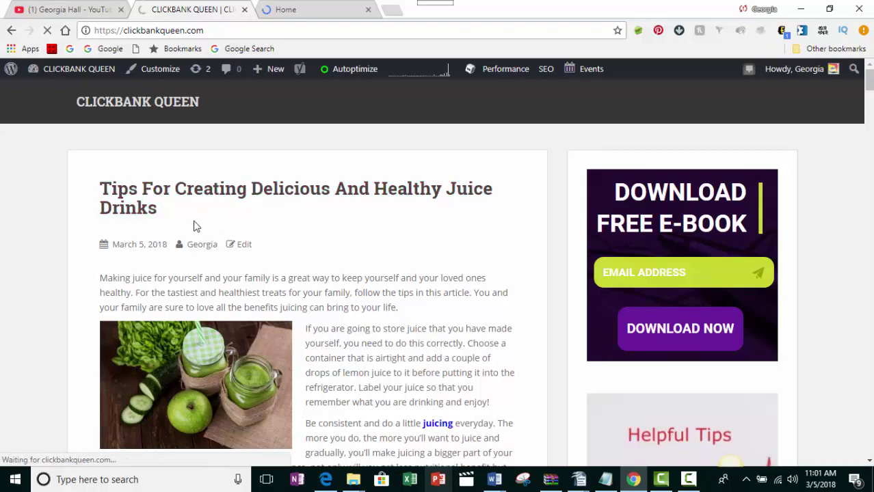
click(239, 196)
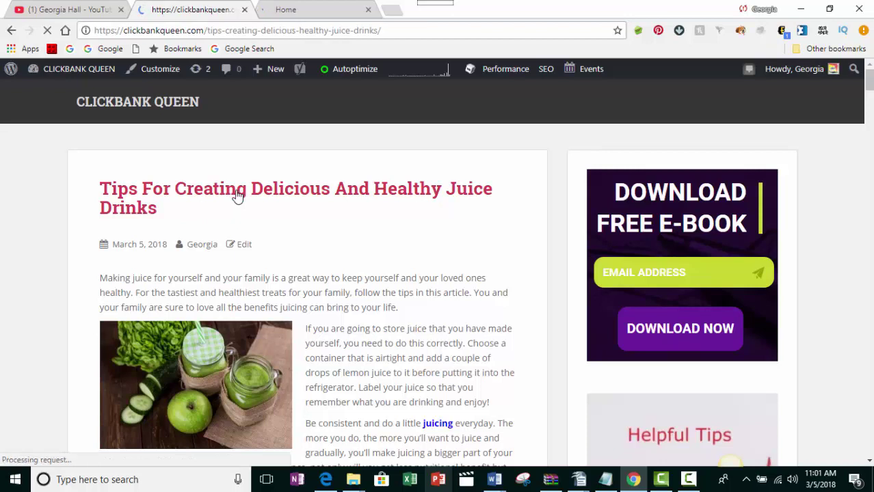
click(397, 29)
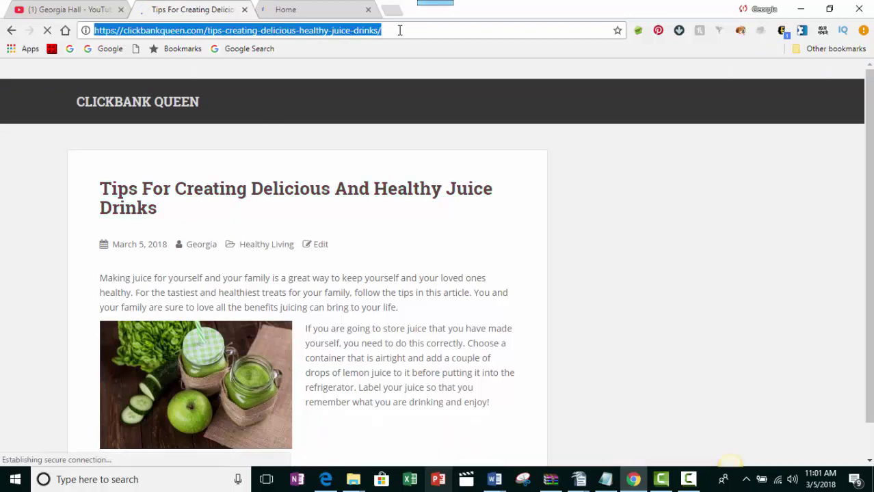
right_click(233, 32)
click(258, 72)
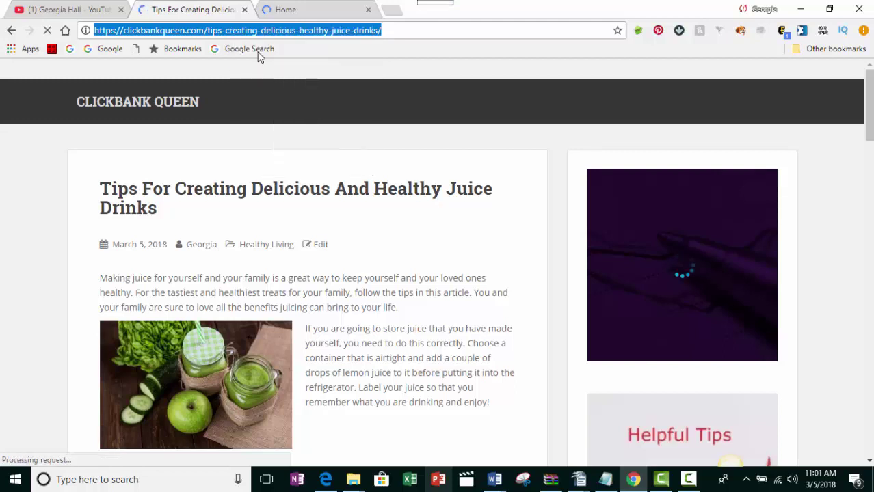
click(288, 13)
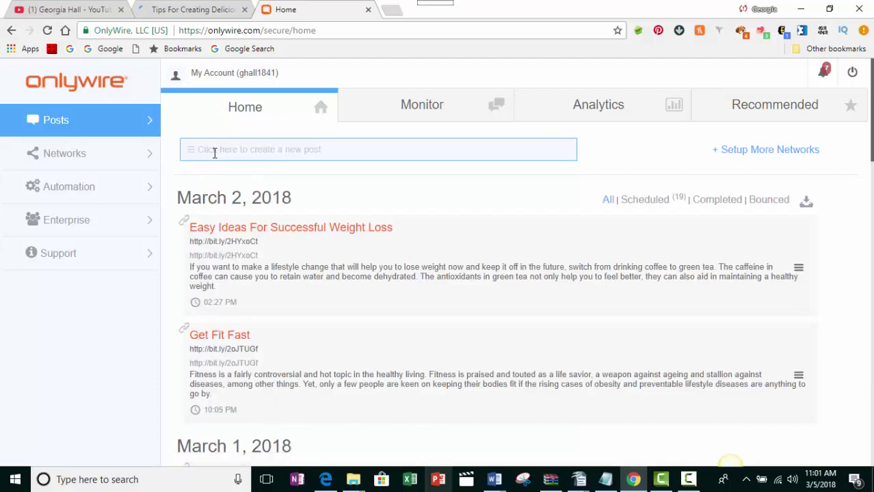
click(253, 151)
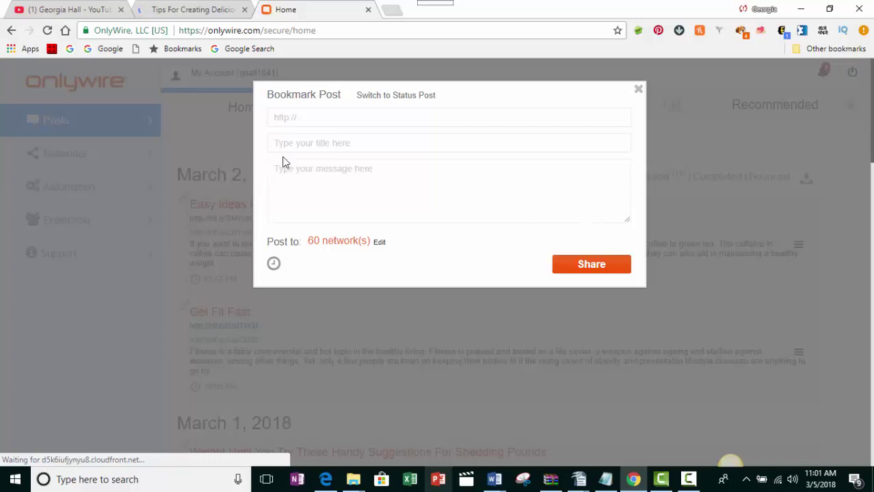
click(295, 121)
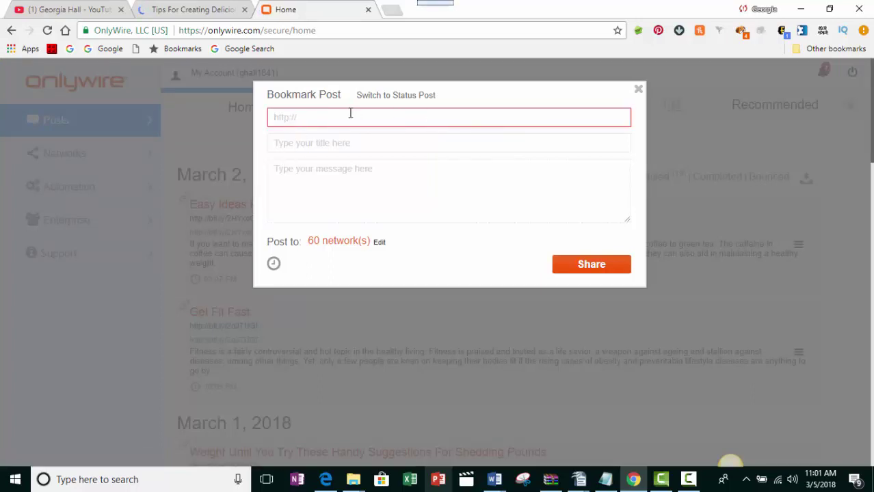
right_click(305, 118)
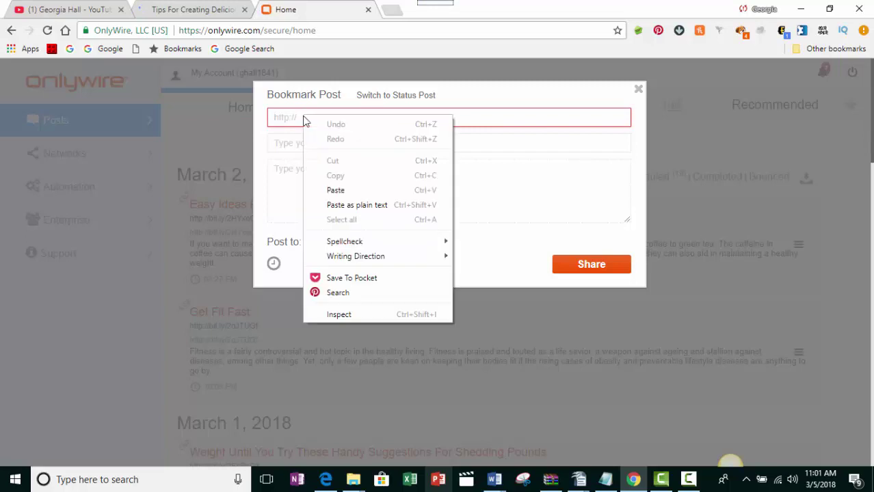
click(335, 190)
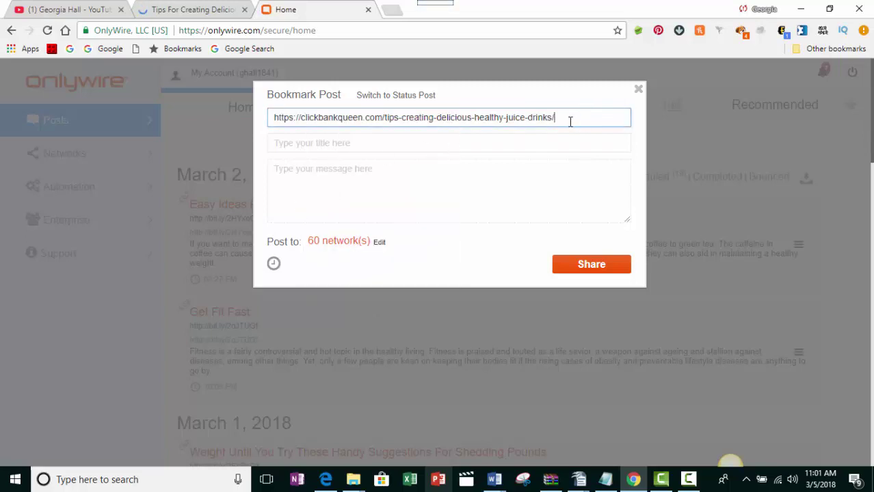
- Shorten the post title to "Tips For Creating Delicious And Healthy Juice Drinks" and share the post to the 60 selected networks
click(286, 143)
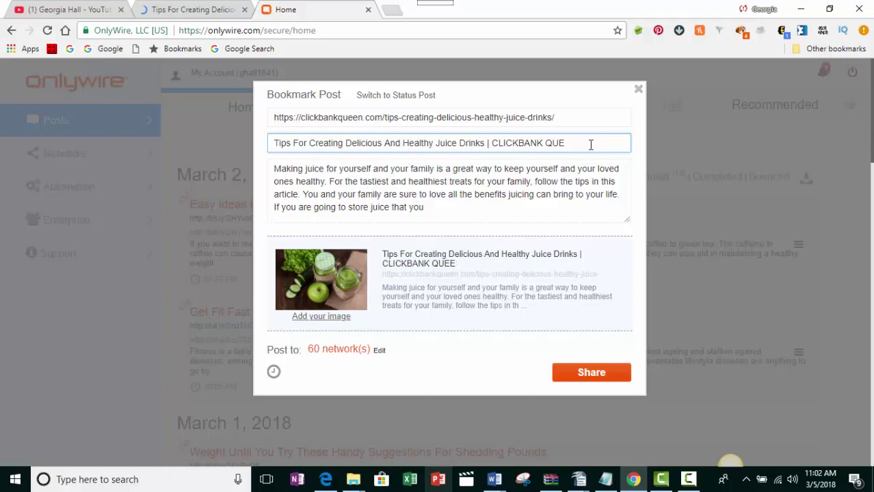
key(BackSpace)
key(BackSpace)
key(BackSpace)
key(BackSpace)
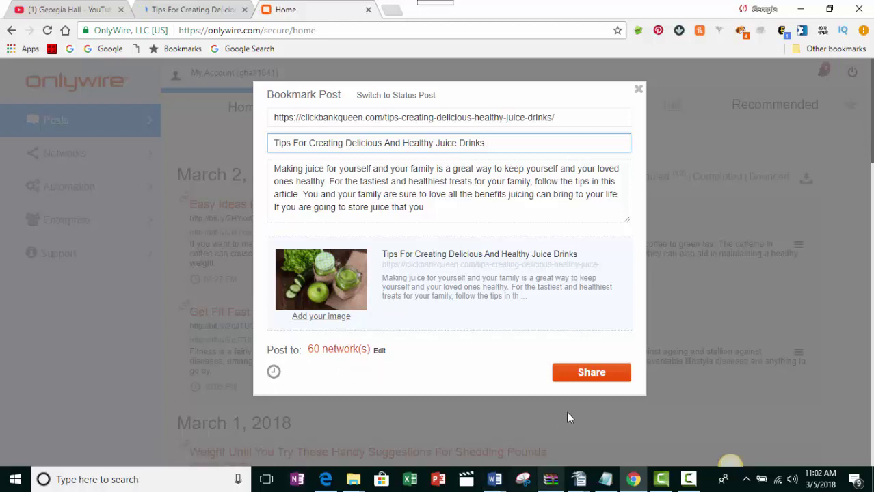
click(581, 377)
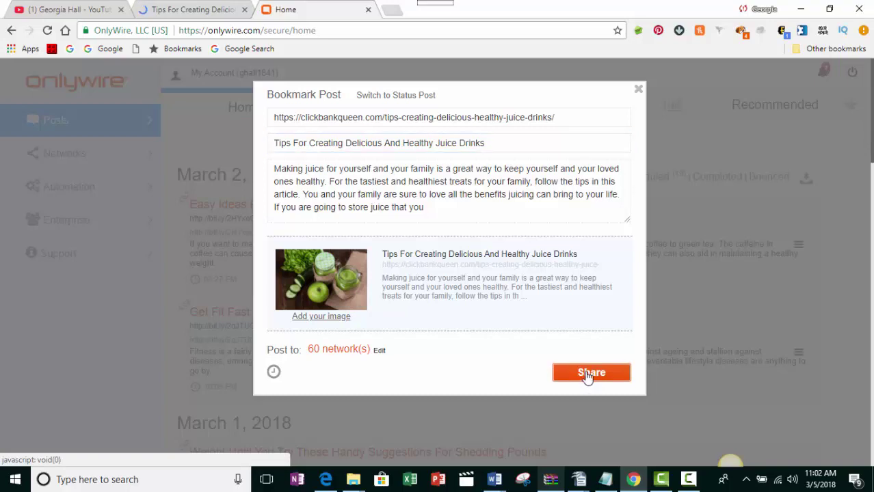
click(579, 375)
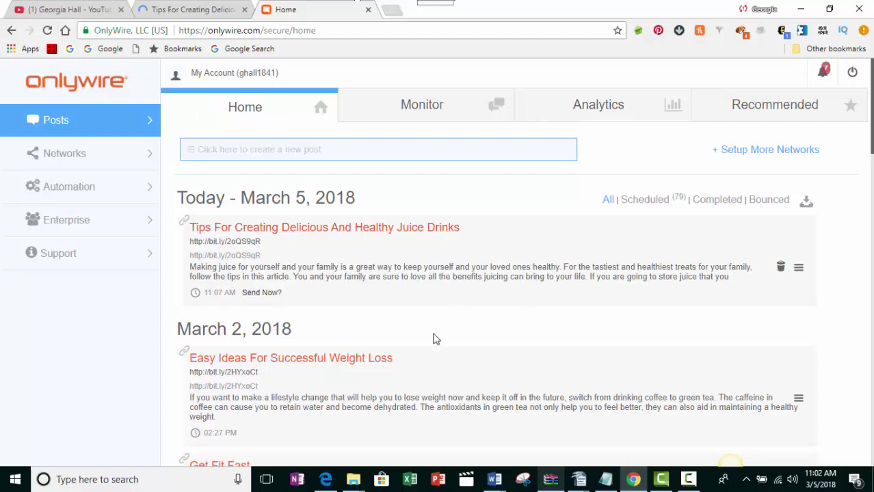
- Review the list of shared posts on the OnlyWire home page, back to the February 2018 entries
scroll(508, 287, down, 7)
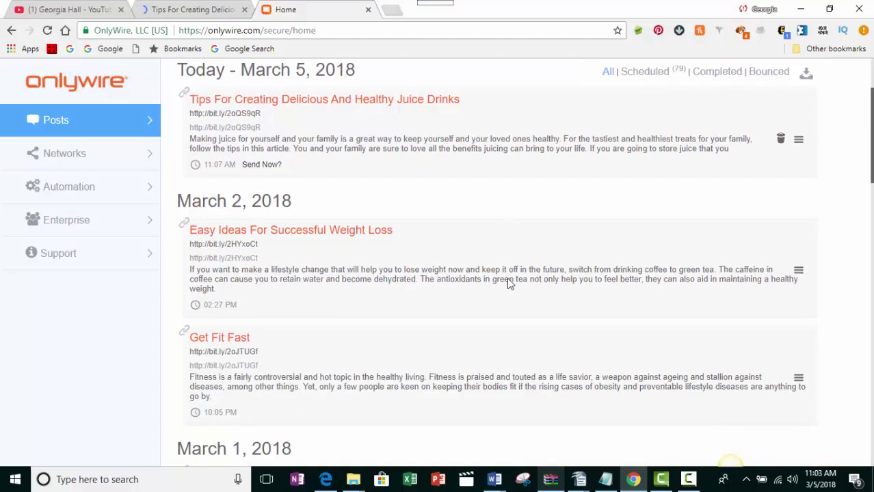
scroll(502, 279, down, 8)
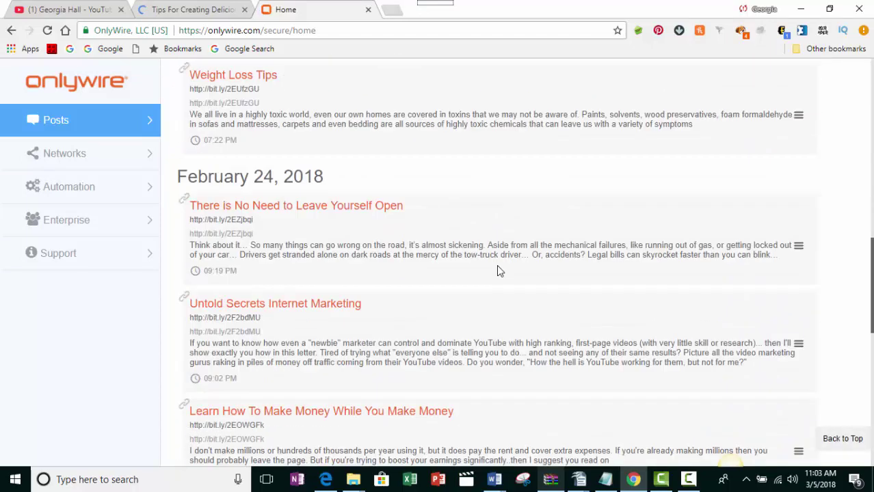
scroll(499, 262, down, 1)
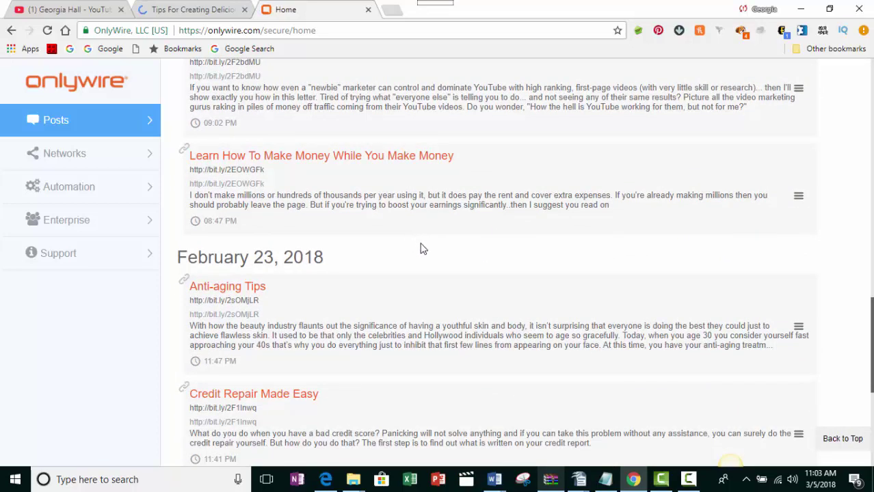
scroll(424, 250, up, 4)
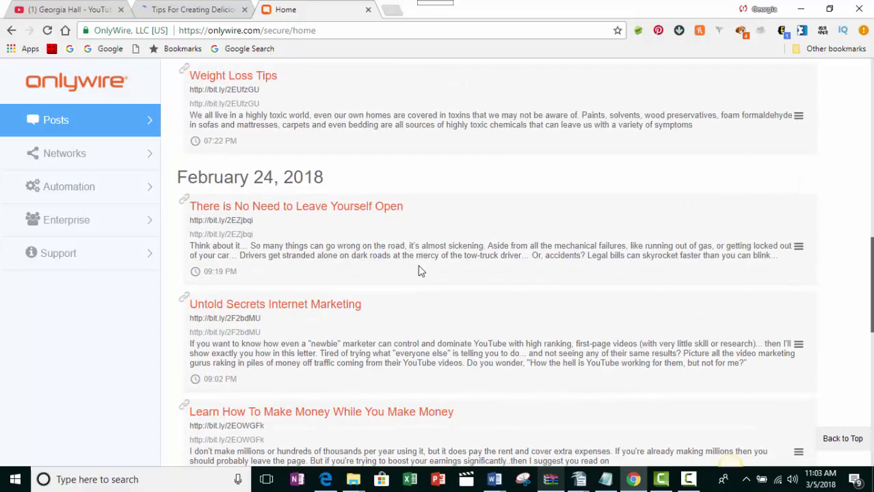
- Switch to the published juice-drinks blog post and examine its article, ads and sidebar banners down to the recent posts list and back up
click(179, 14)
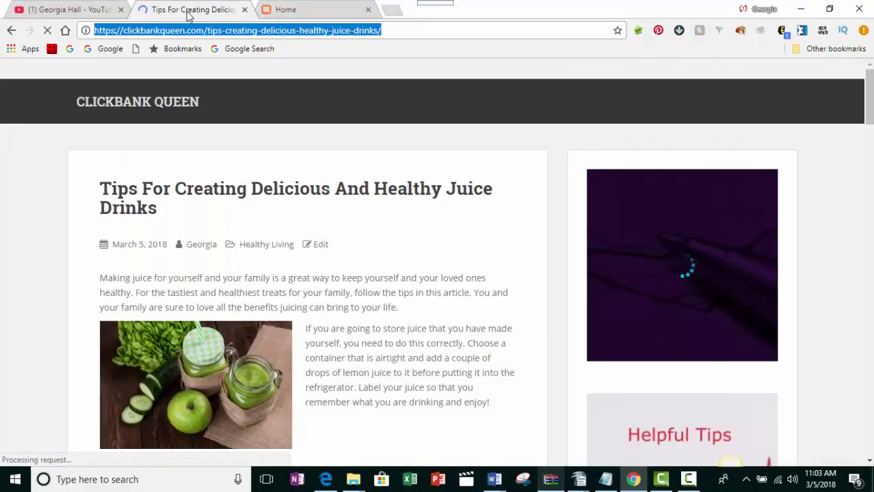
click(481, 238)
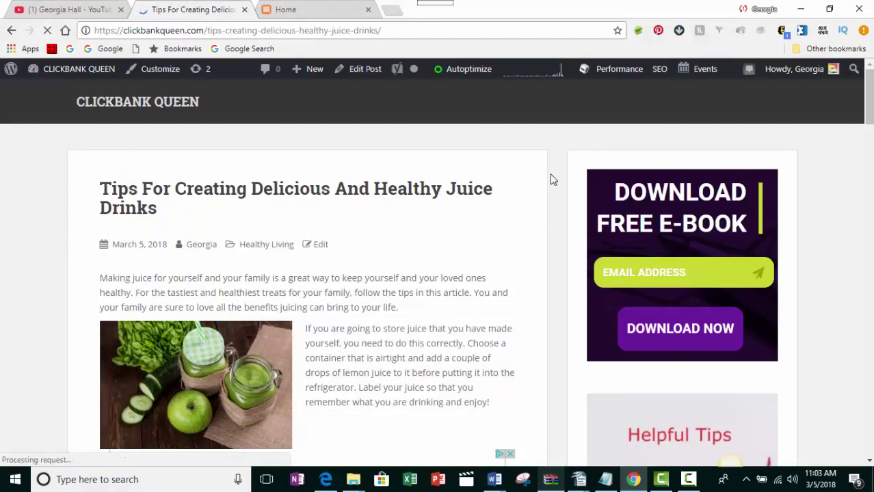
scroll(658, 238, down, 2)
scroll(657, 238, down, 2)
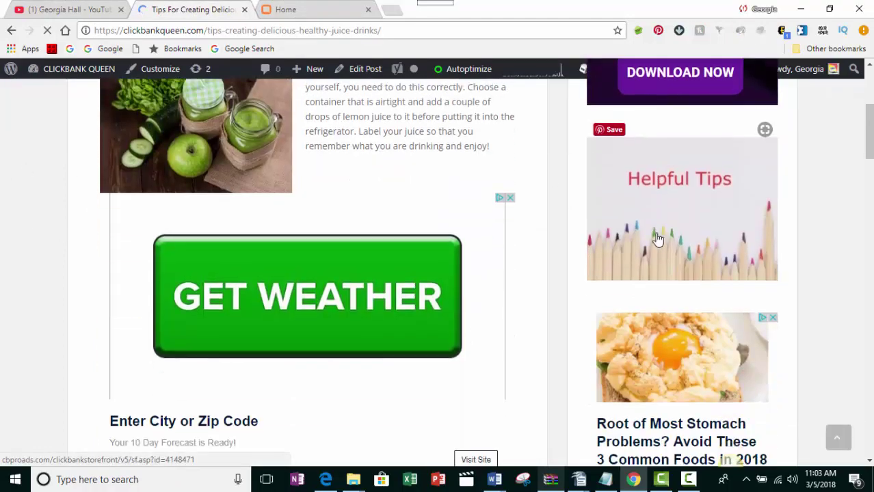
scroll(659, 246, down, 2)
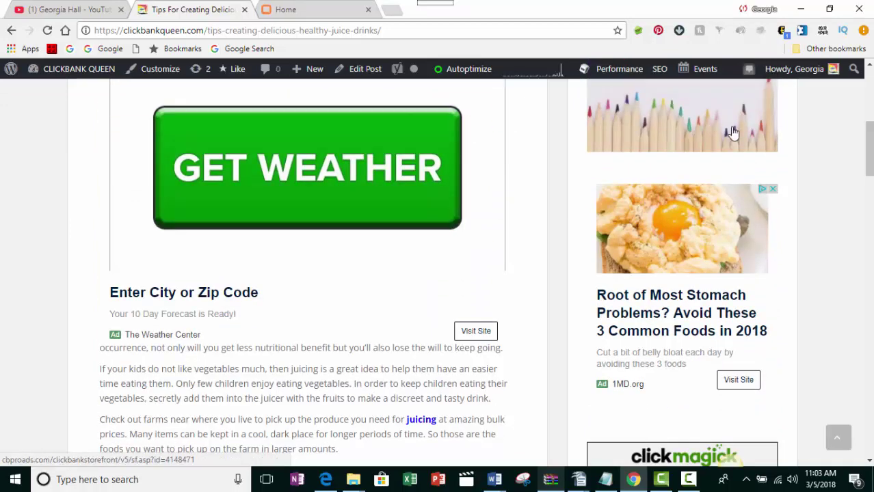
scroll(708, 171, up, 2)
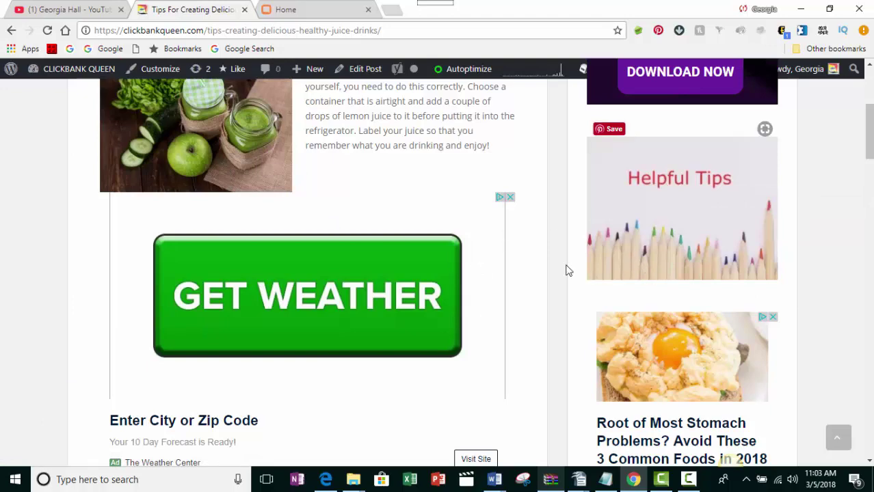
scroll(650, 206, down, 2)
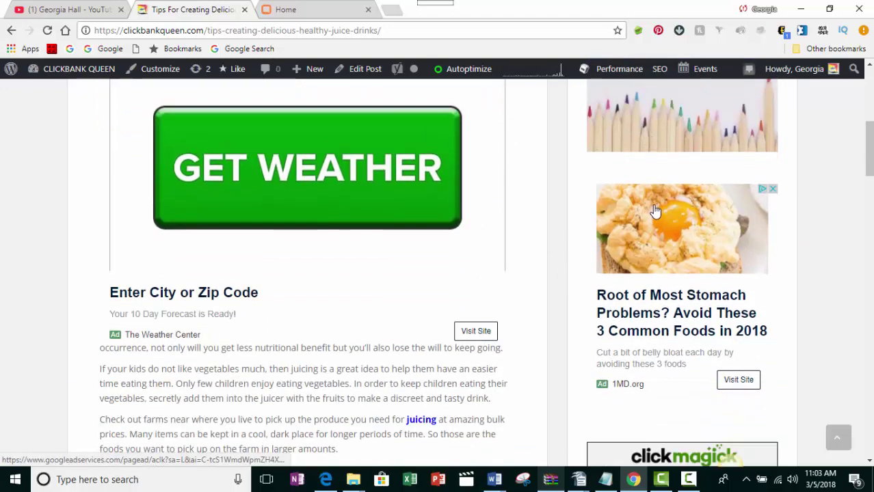
scroll(654, 208, down, 2)
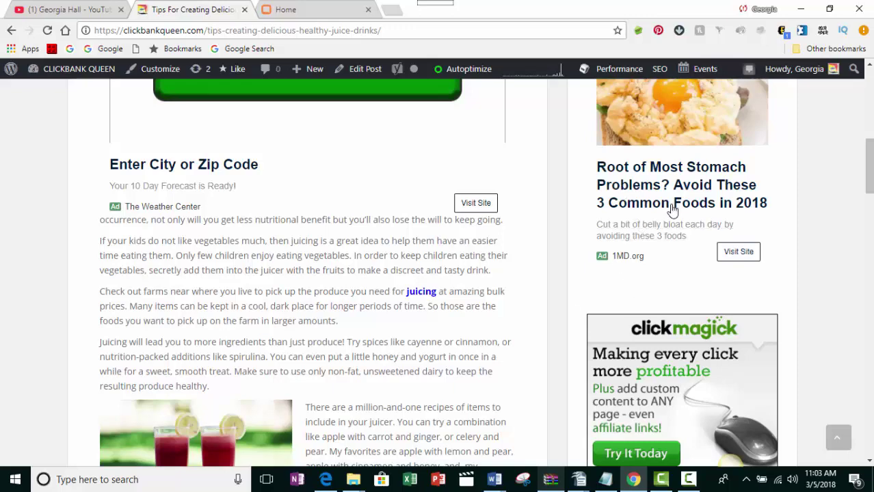
scroll(375, 267, down, 5)
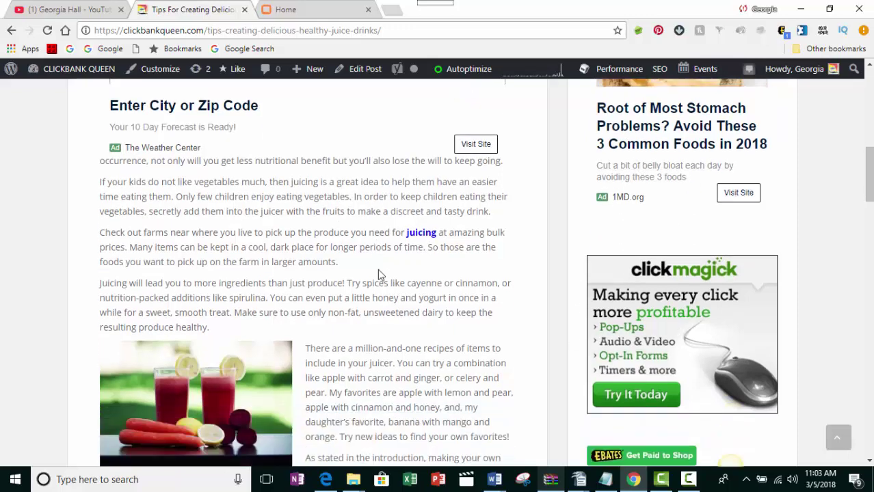
scroll(399, 276, down, 3)
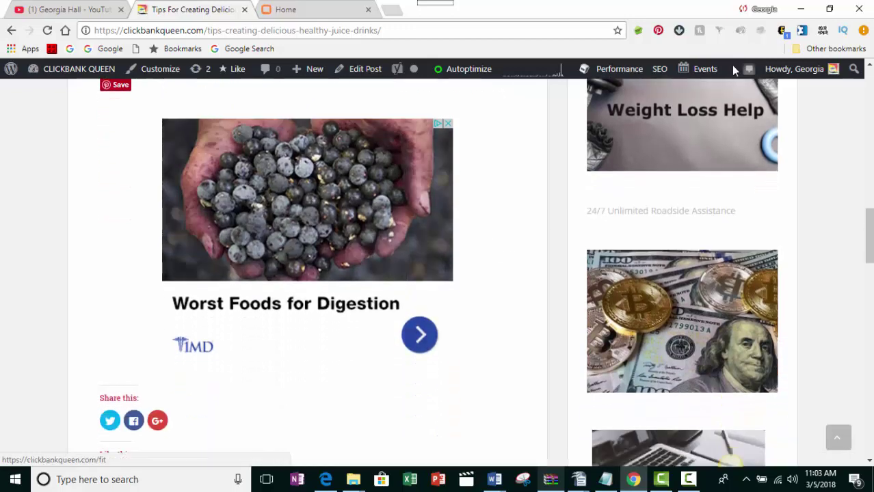
scroll(694, 127, down, 6)
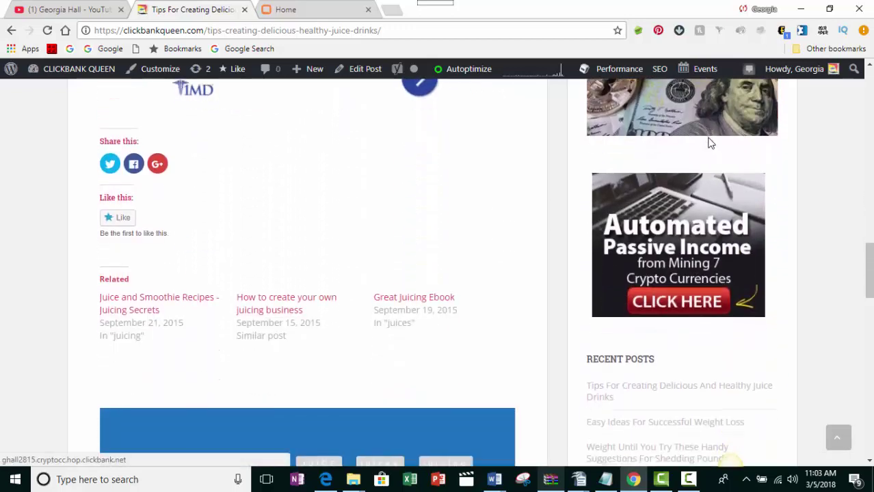
scroll(711, 141, down, 1)
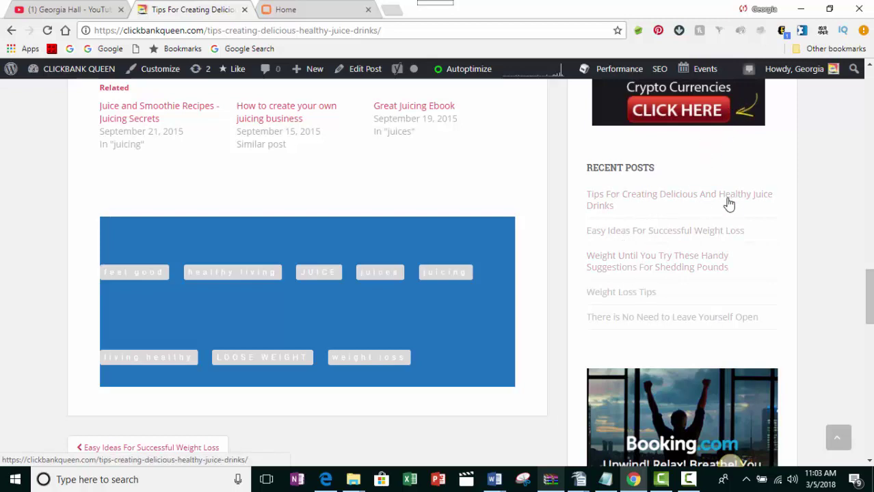
scroll(733, 204, up, 3)
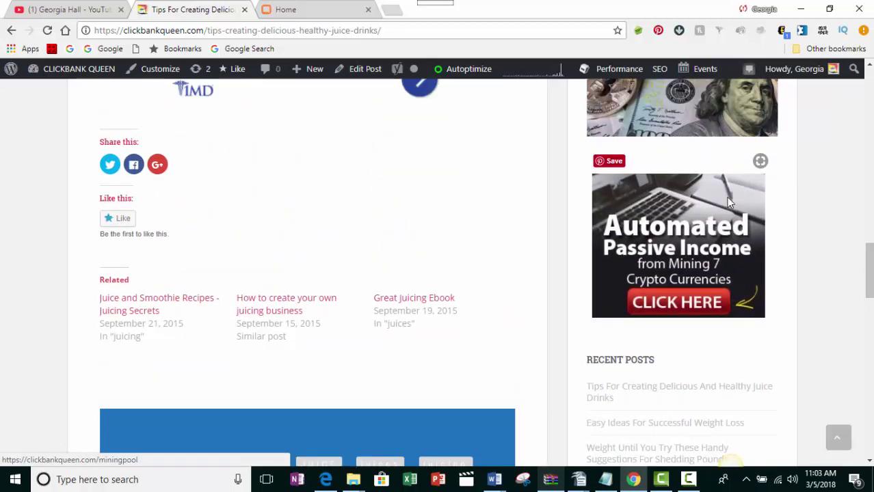
scroll(731, 239, up, 4)
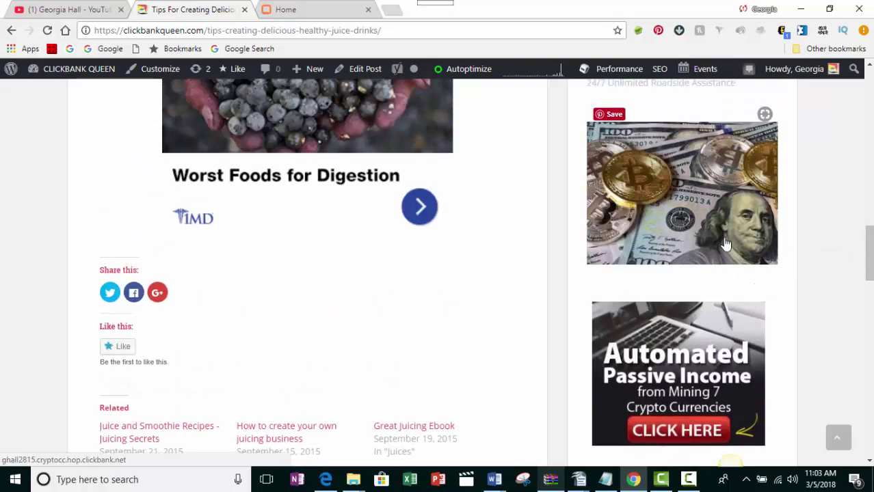
scroll(728, 235, up, 5)
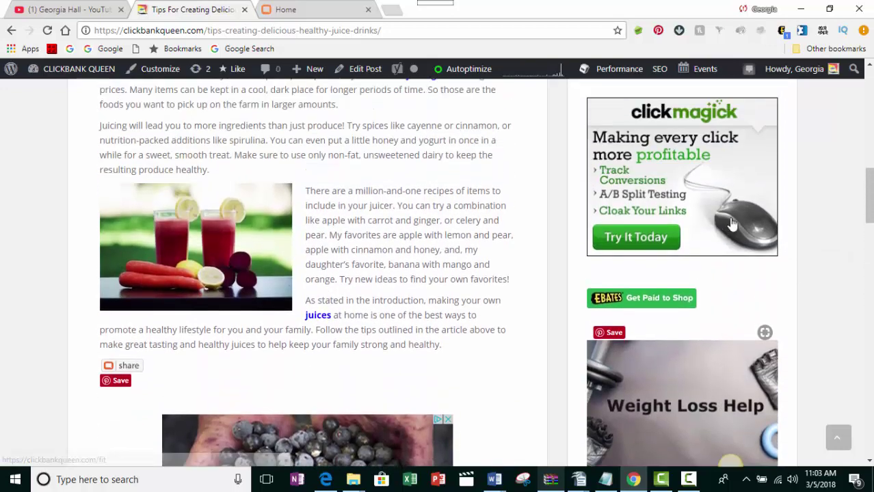
scroll(746, 103, up, 5)
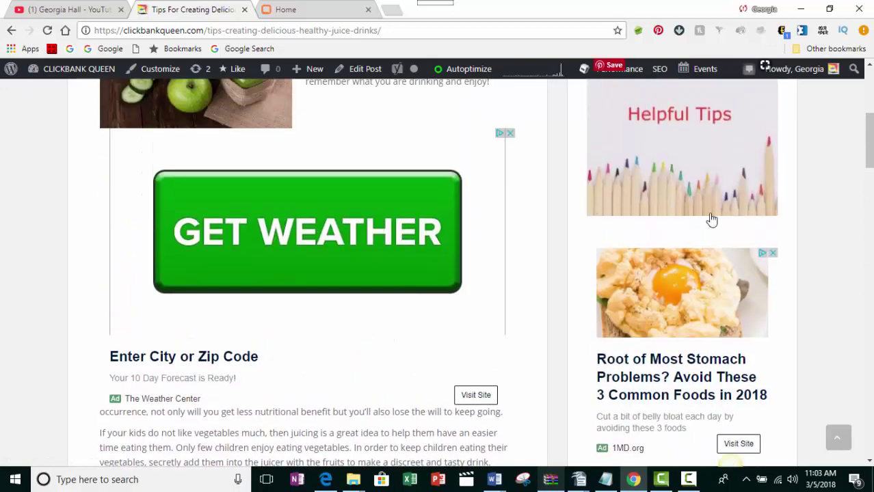
scroll(654, 216, up, 1)
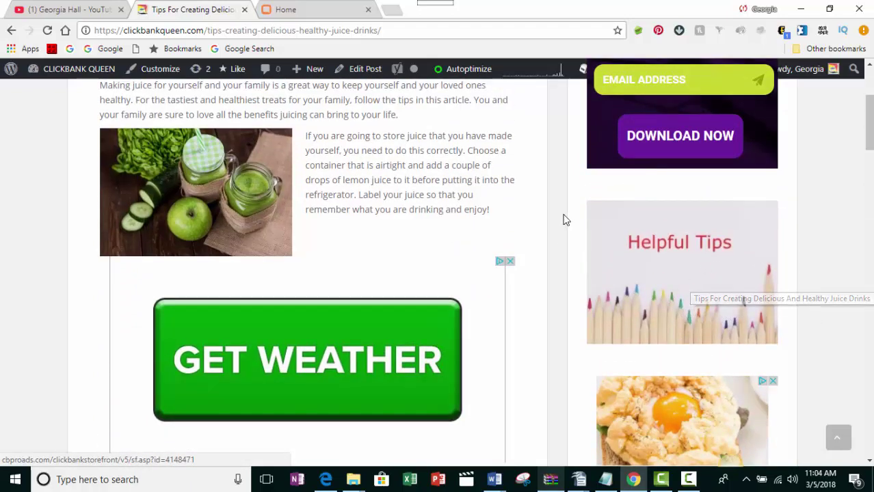
scroll(677, 303, up, 2)
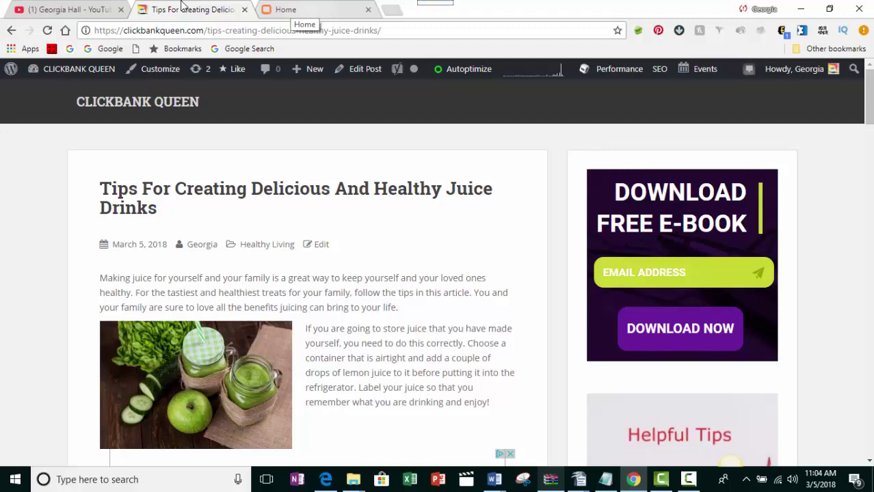
- Switch to the YouTube channel's home page to view it
click(52, 12)
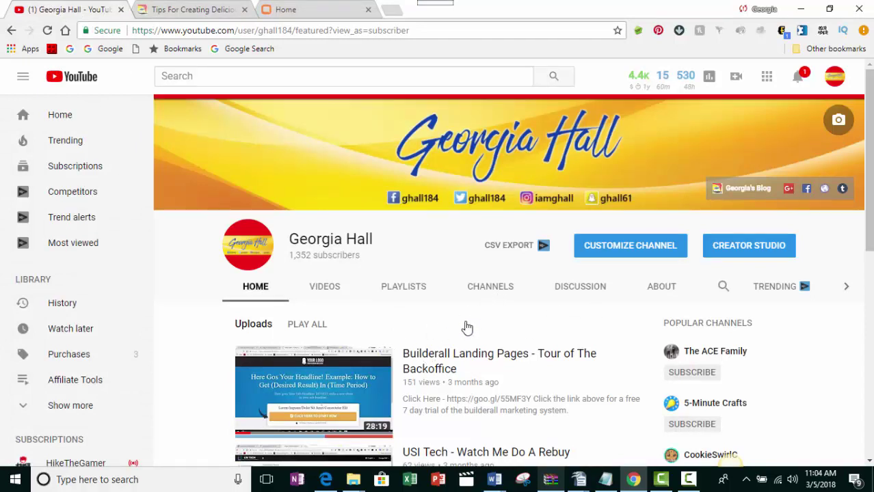
click(688, 481)
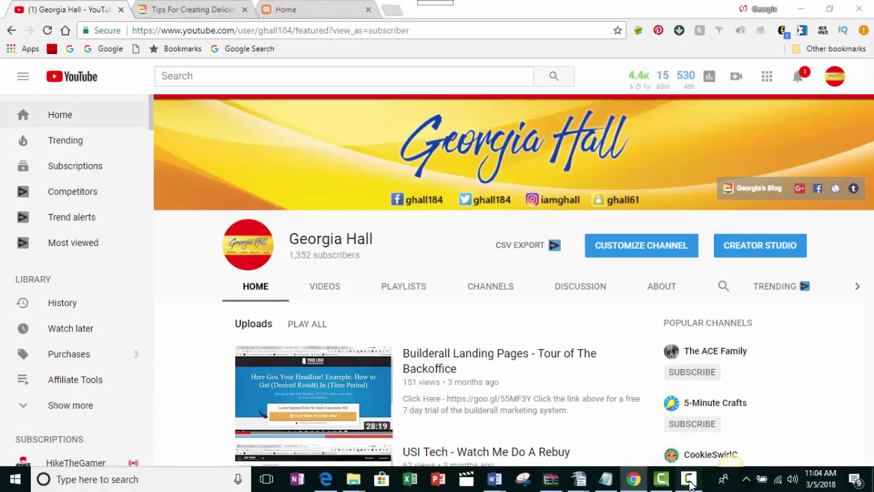